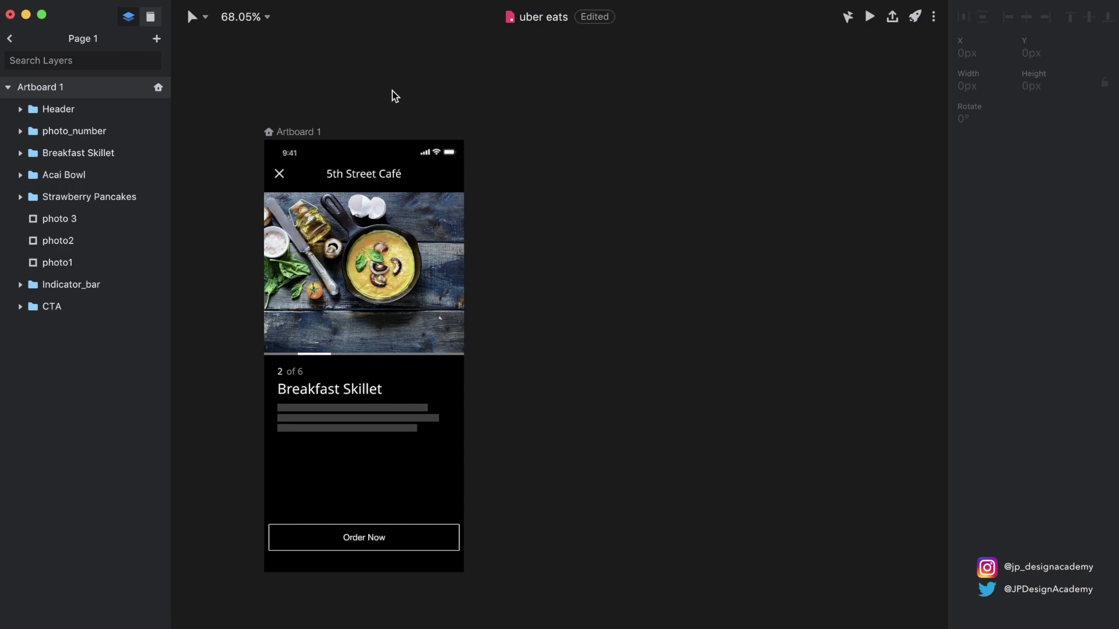
- Widen Artboard 1 to about 1126px so all three dish columns show
click(296, 132)
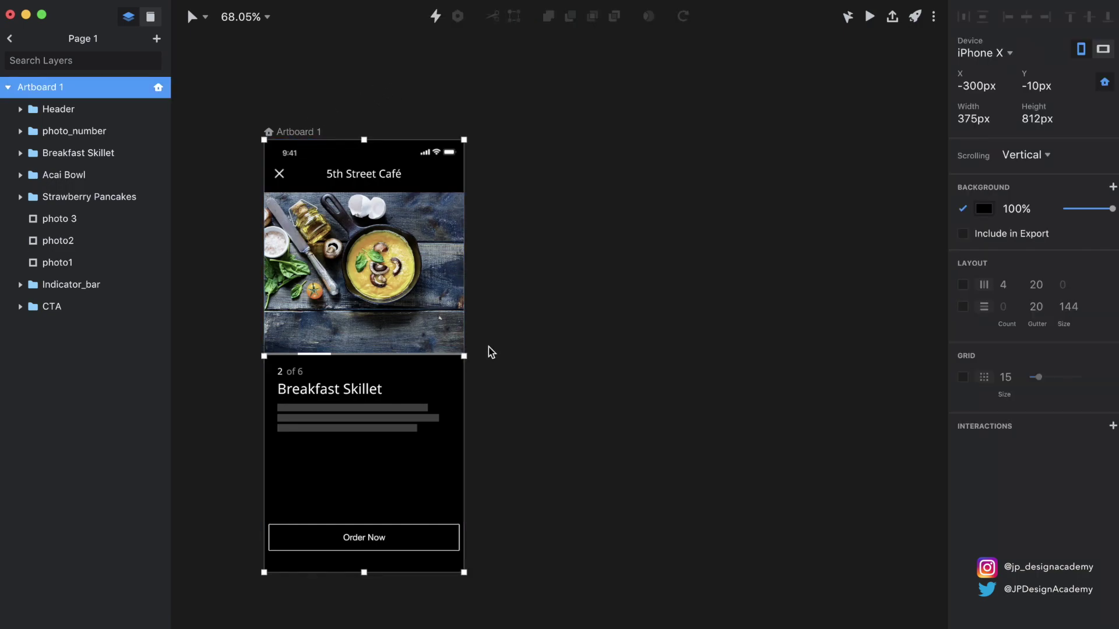
drag(463, 356, 864, 375)
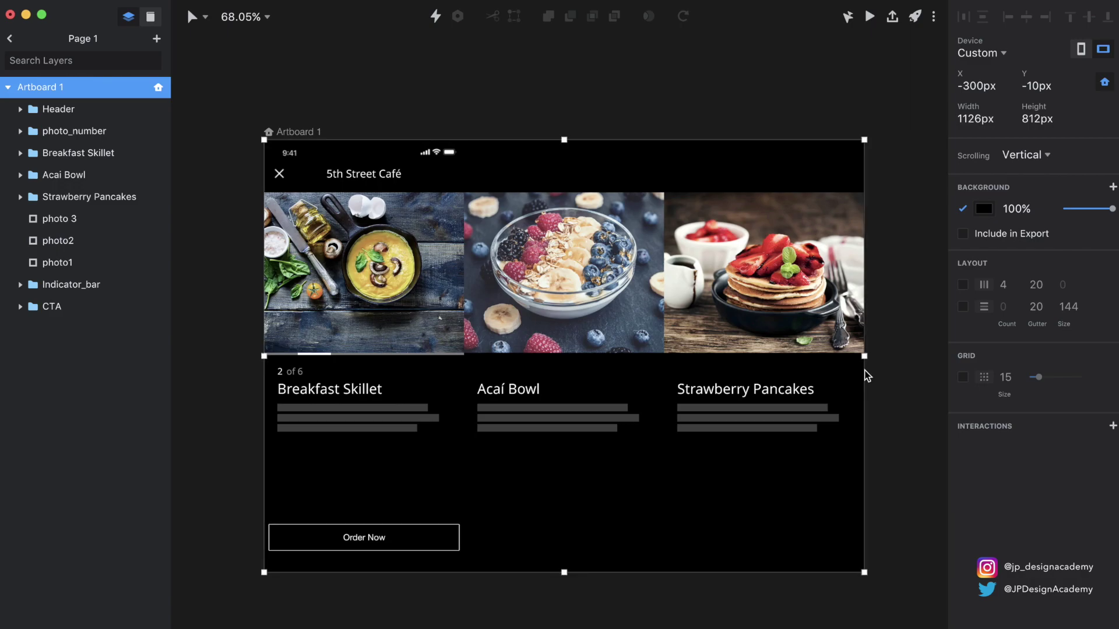
click(479, 41)
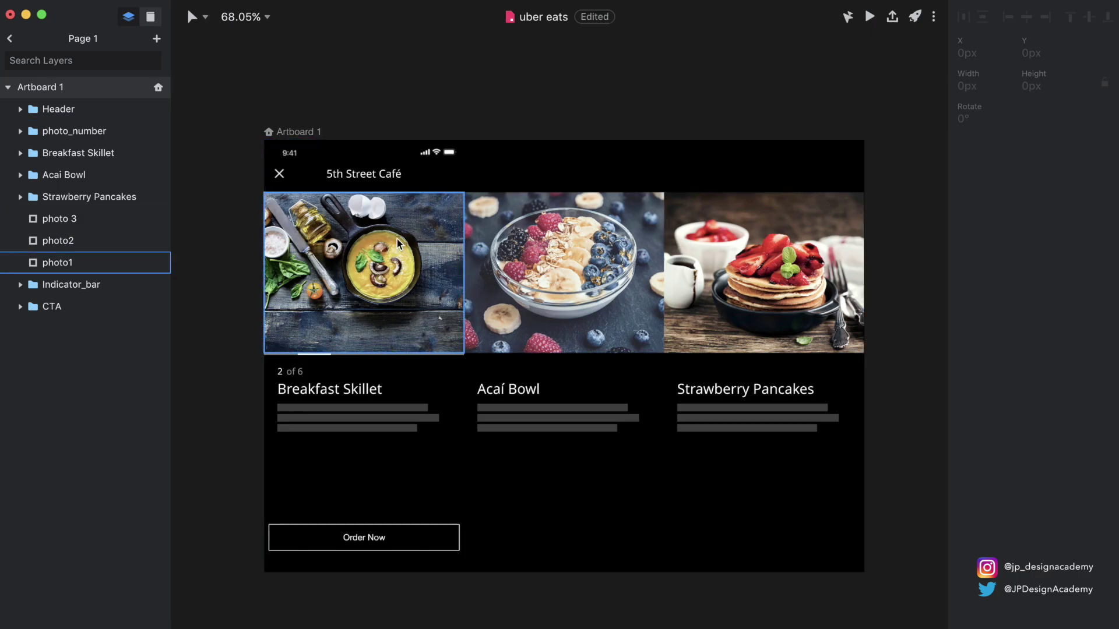
- Review the three dish photos, the Order Now button, the 2 of 6 counter and the indicator bar
click(370, 261)
click(565, 252)
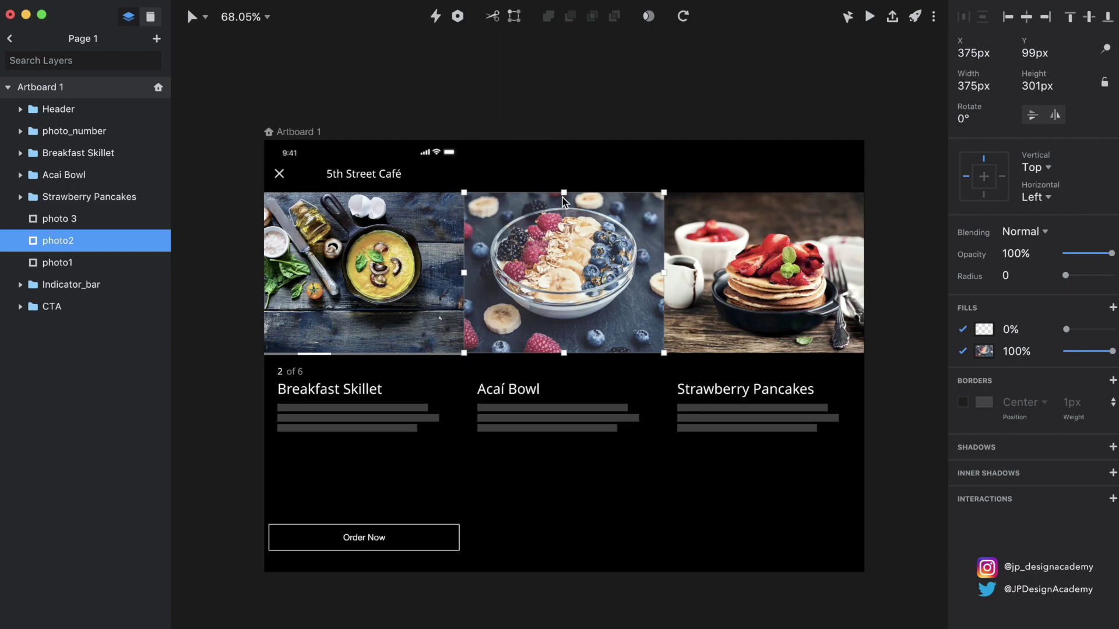
click(738, 274)
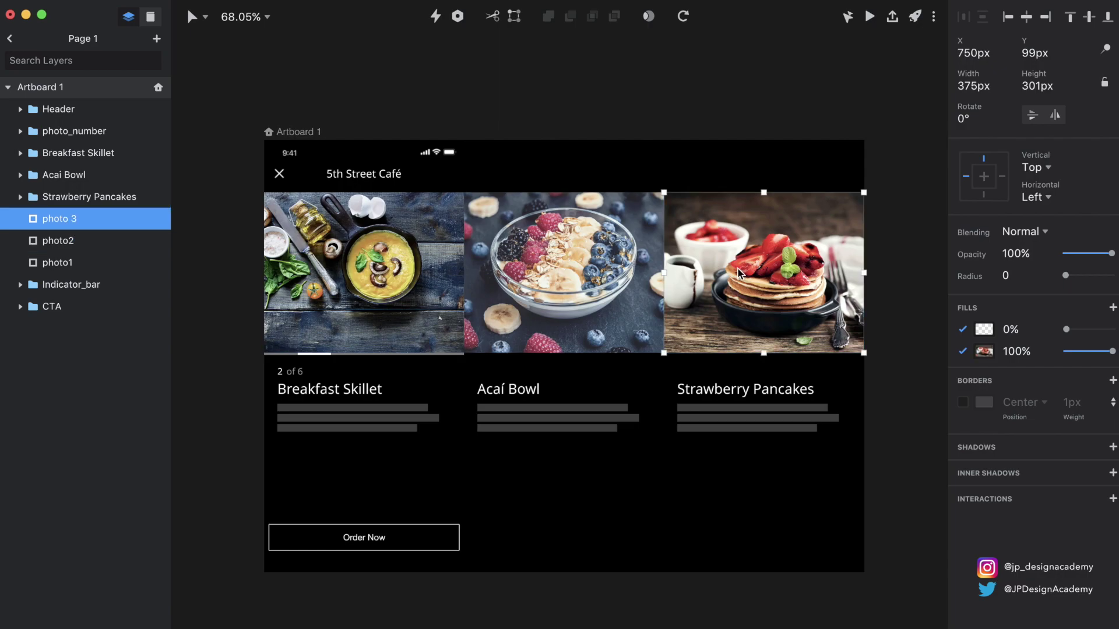
click(365, 536)
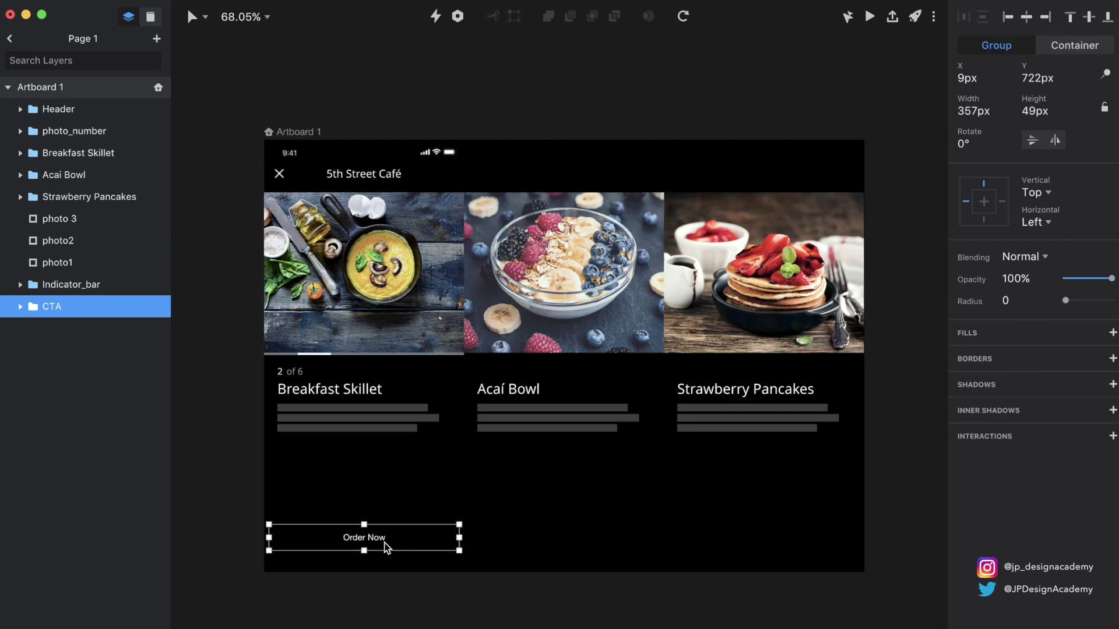
click(288, 372)
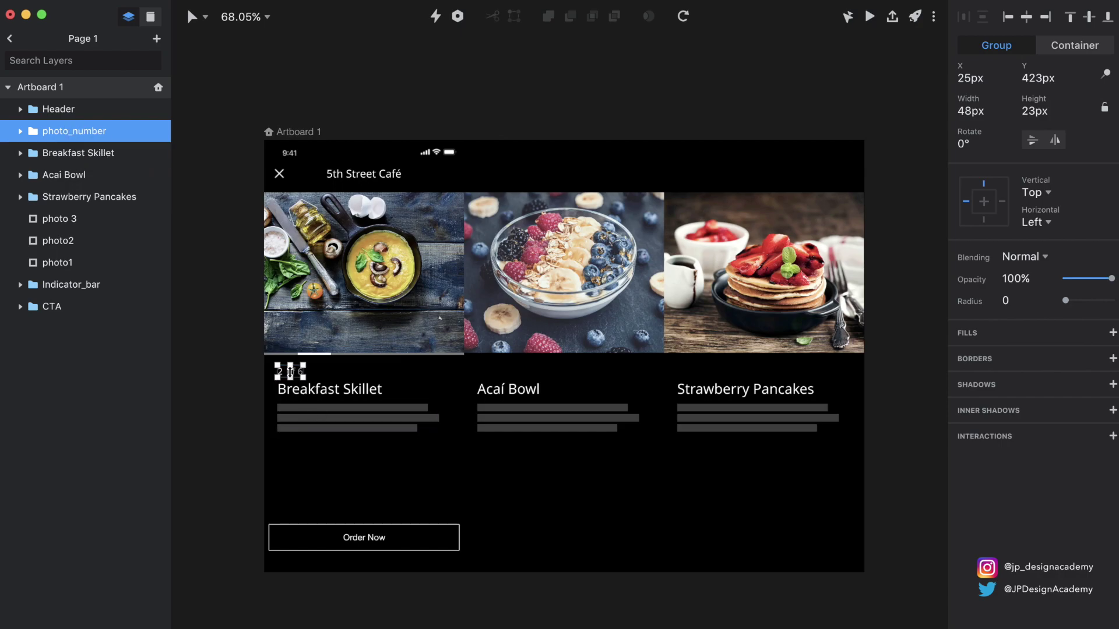
click(315, 354)
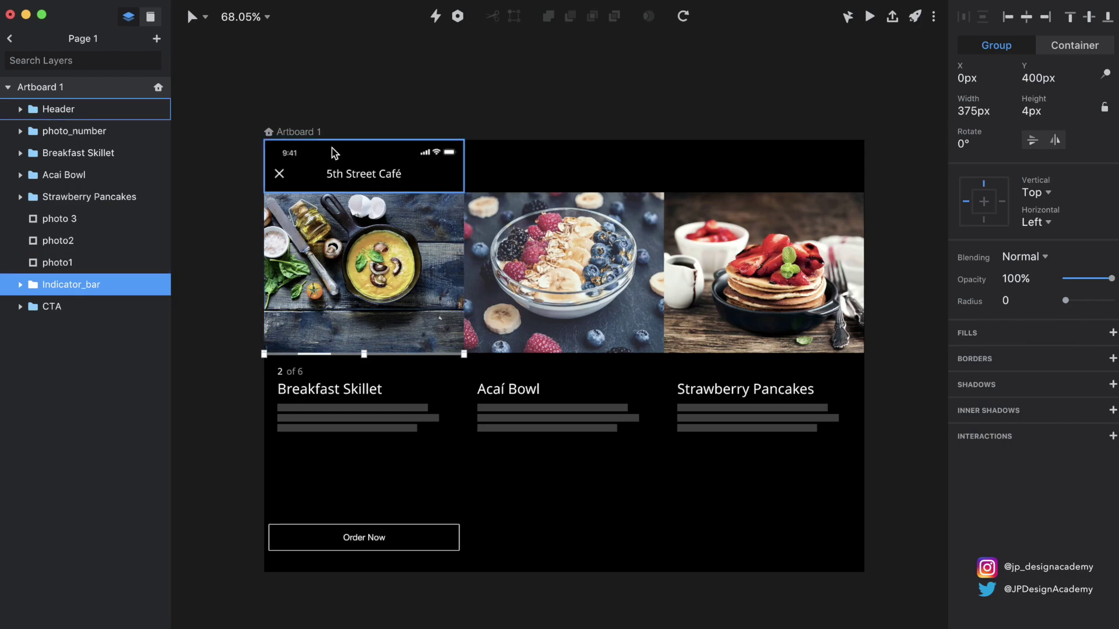
click(348, 108)
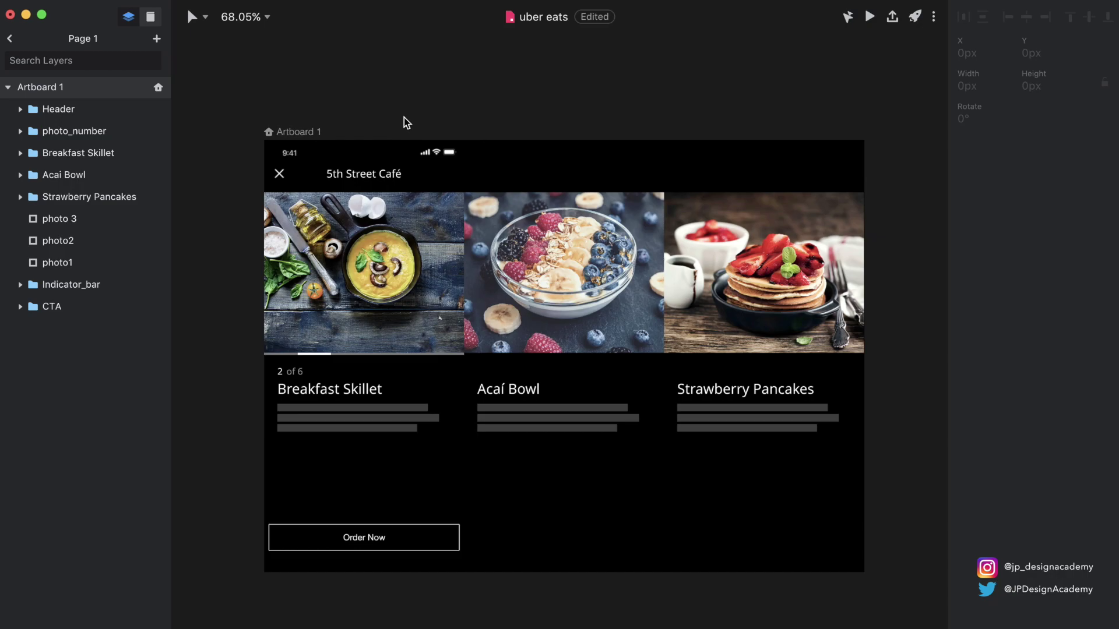
scroll(361, 122, down, 2)
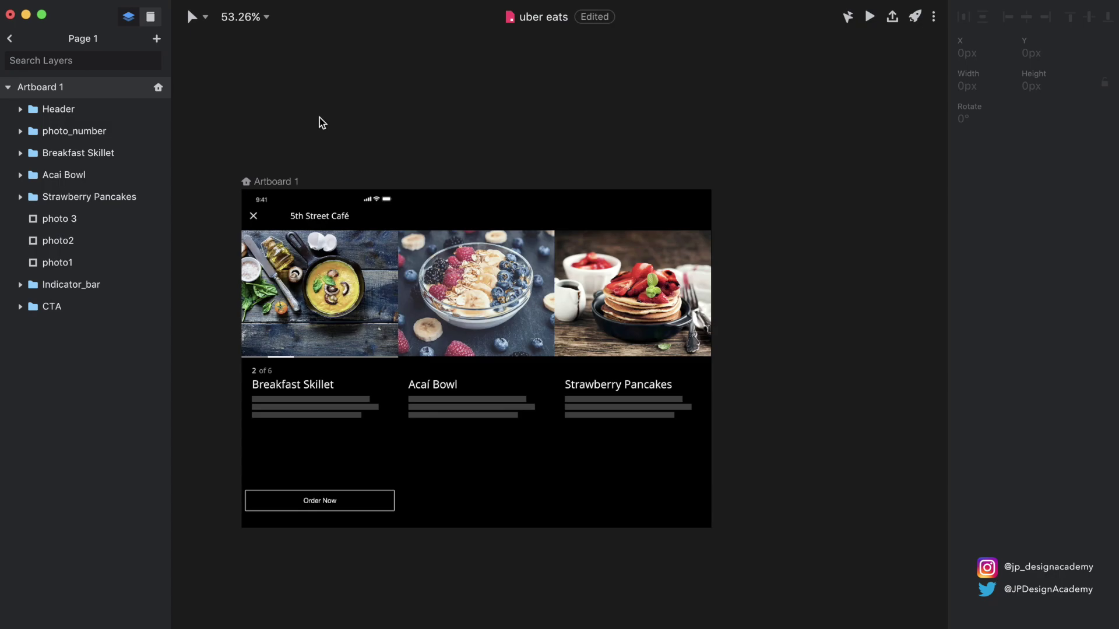
click(323, 289)
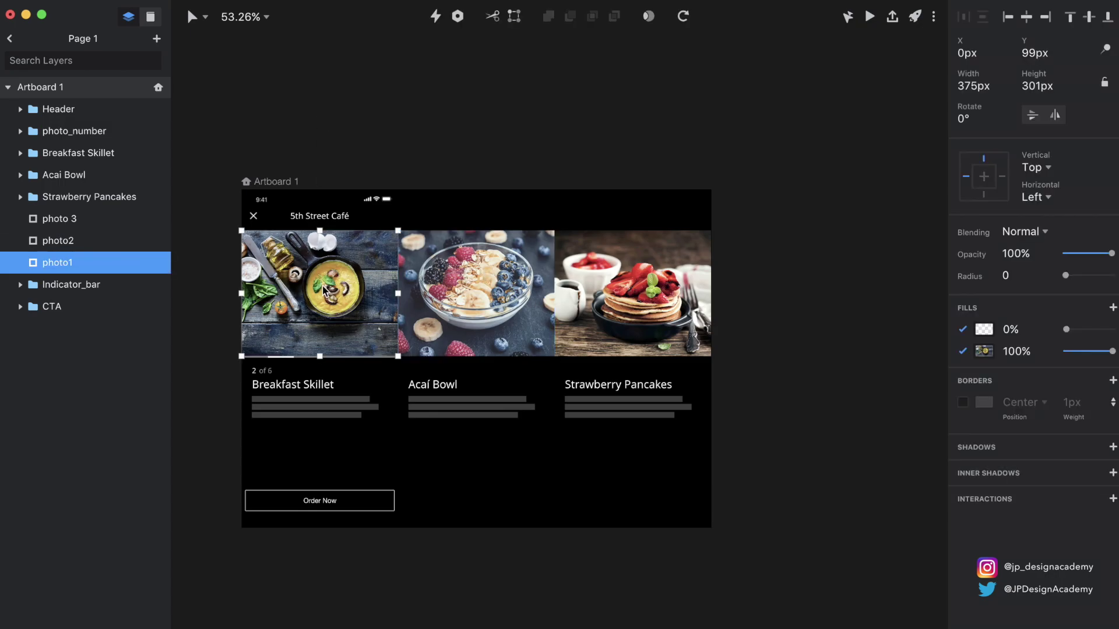
click(469, 291)
click(606, 287)
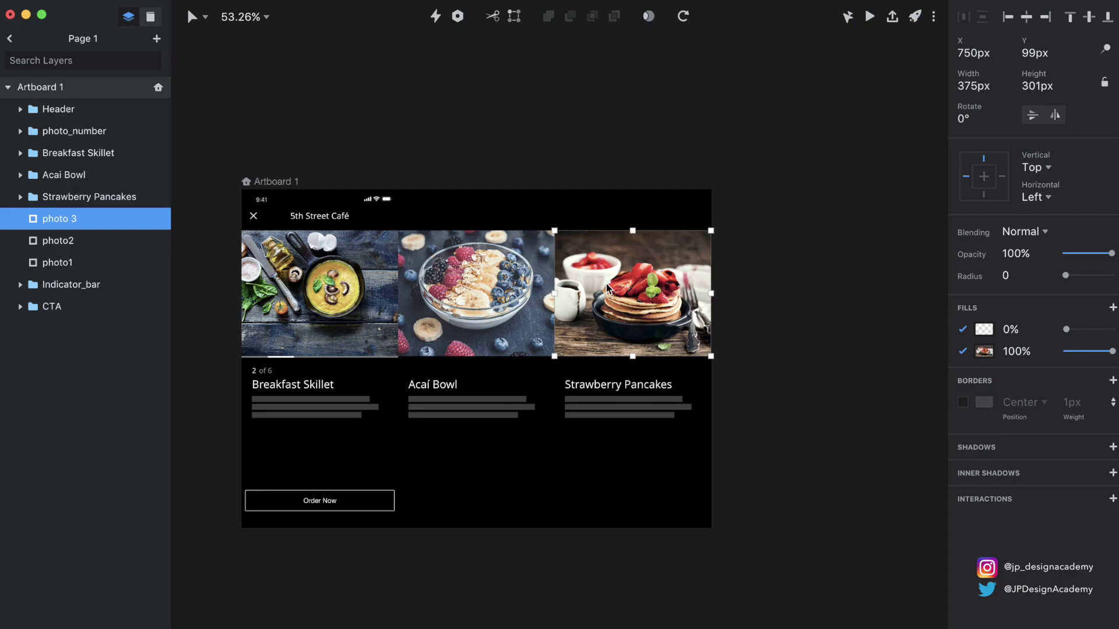
click(260, 357)
scroll(261, 356, up, 3)
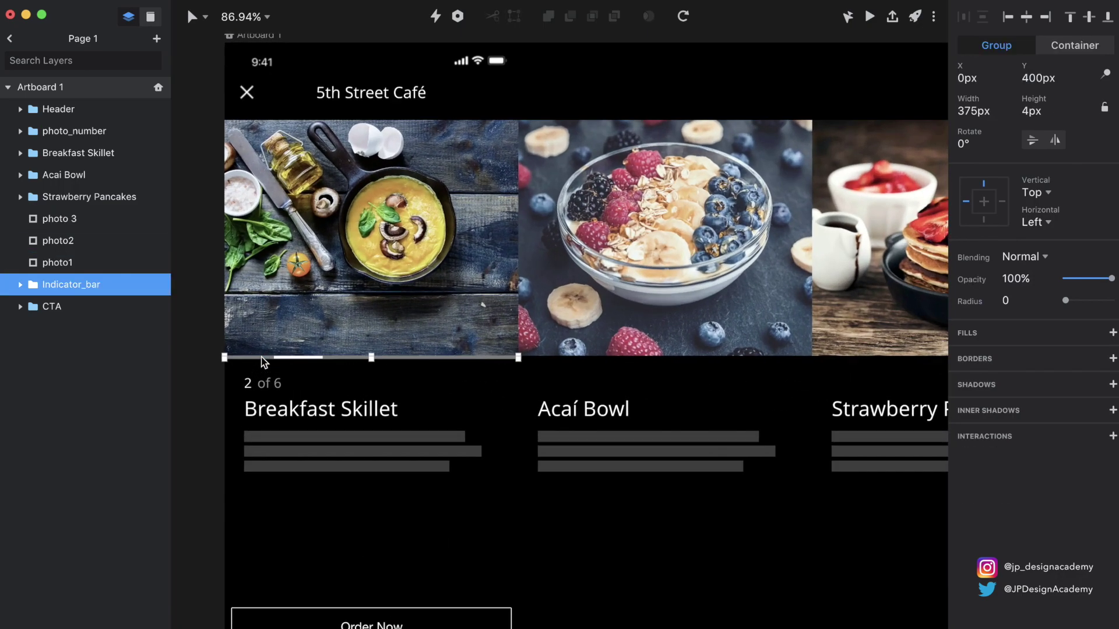
scroll(261, 362, up, 3)
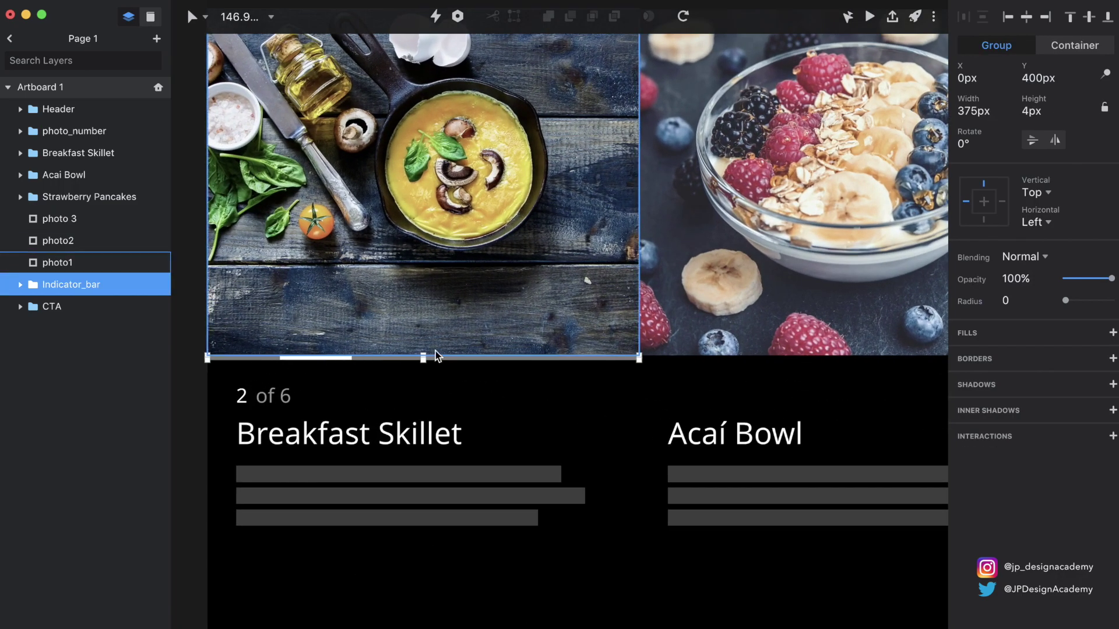
double_click(325, 359)
click(99, 331)
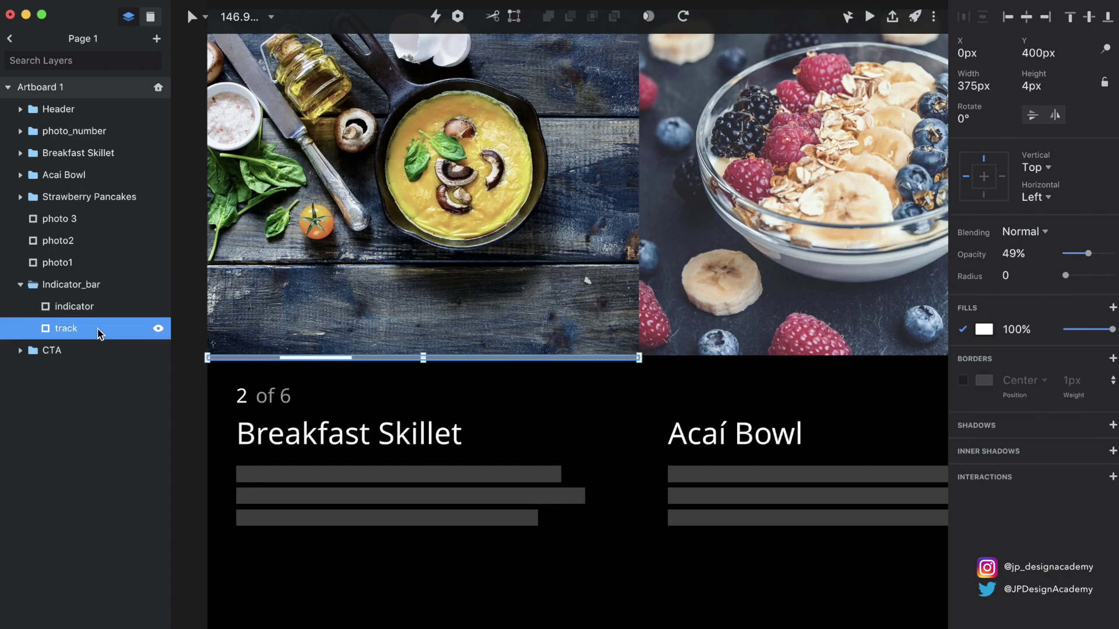
click(86, 308)
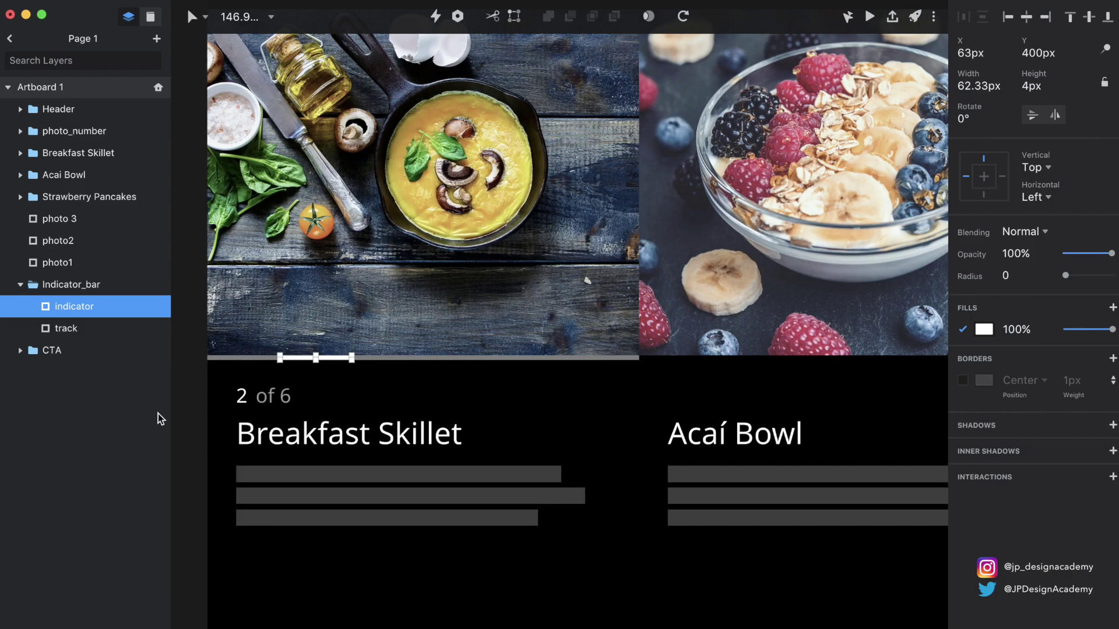
click(260, 397)
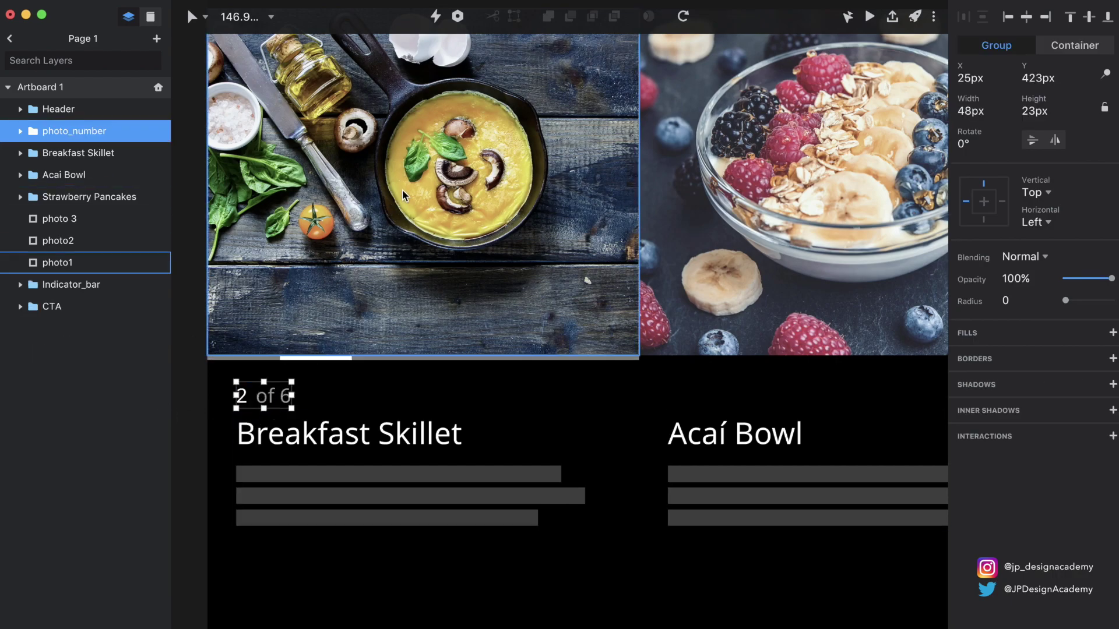
scroll(385, 430, down, 5)
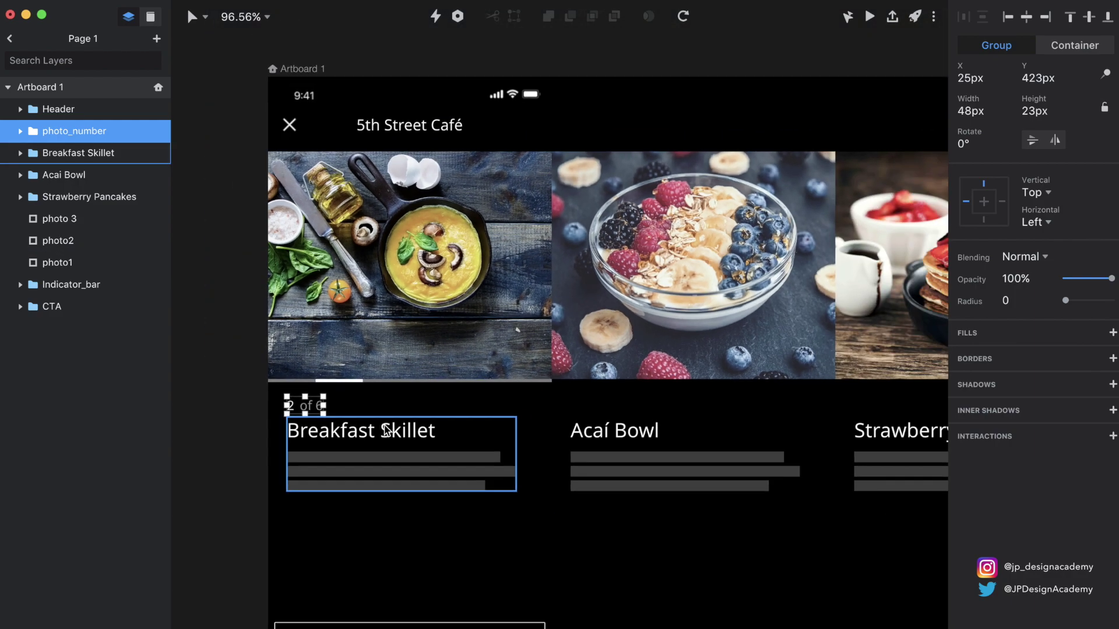
click(313, 455)
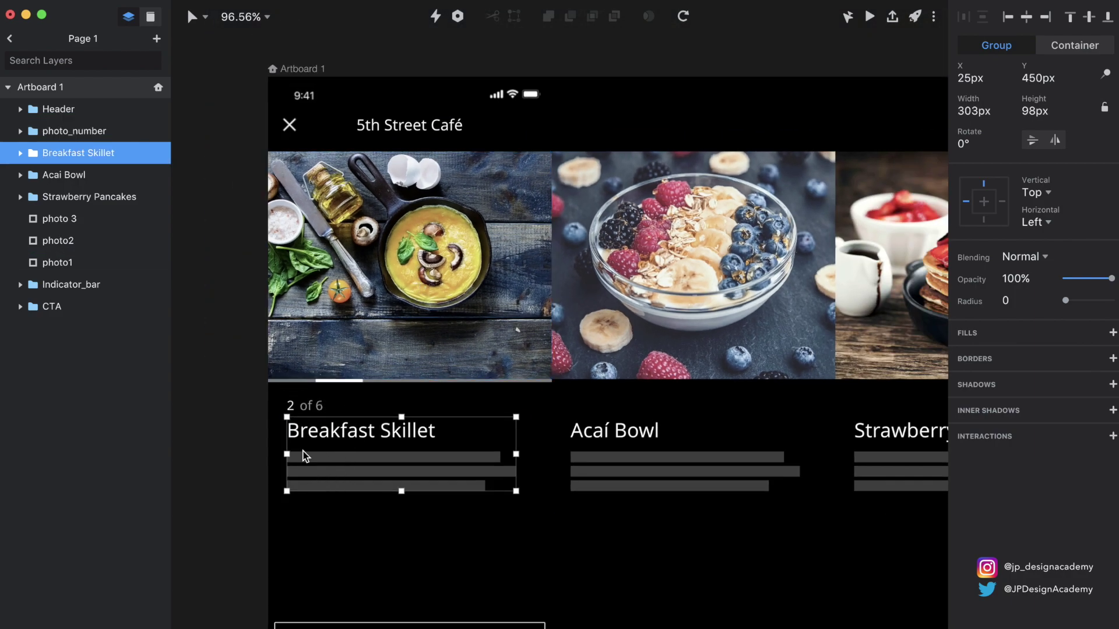
click(402, 626)
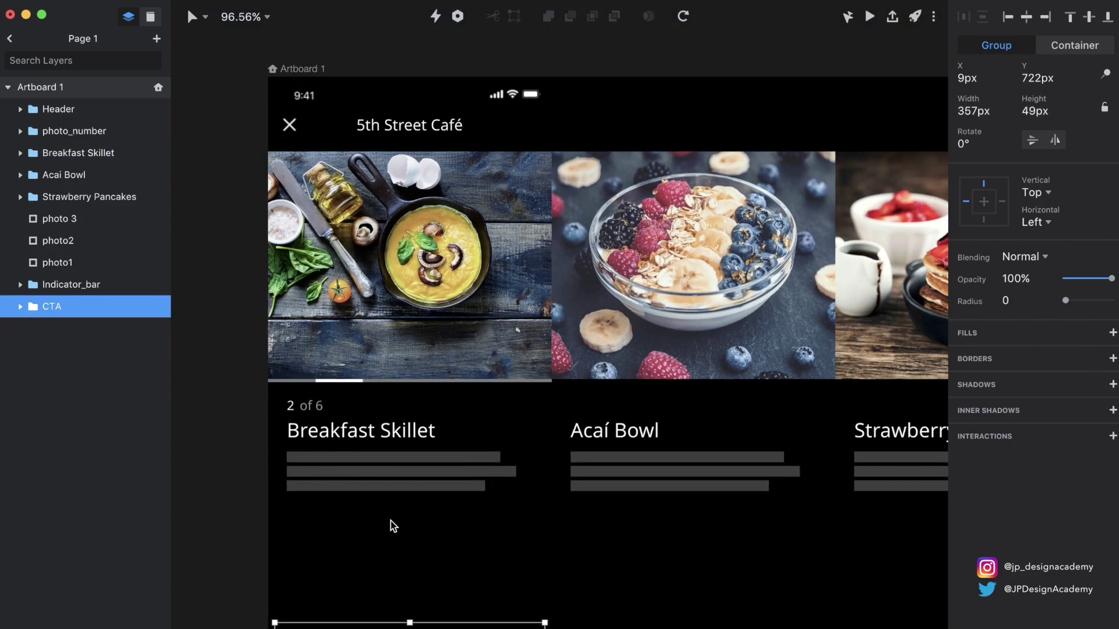
click(384, 252)
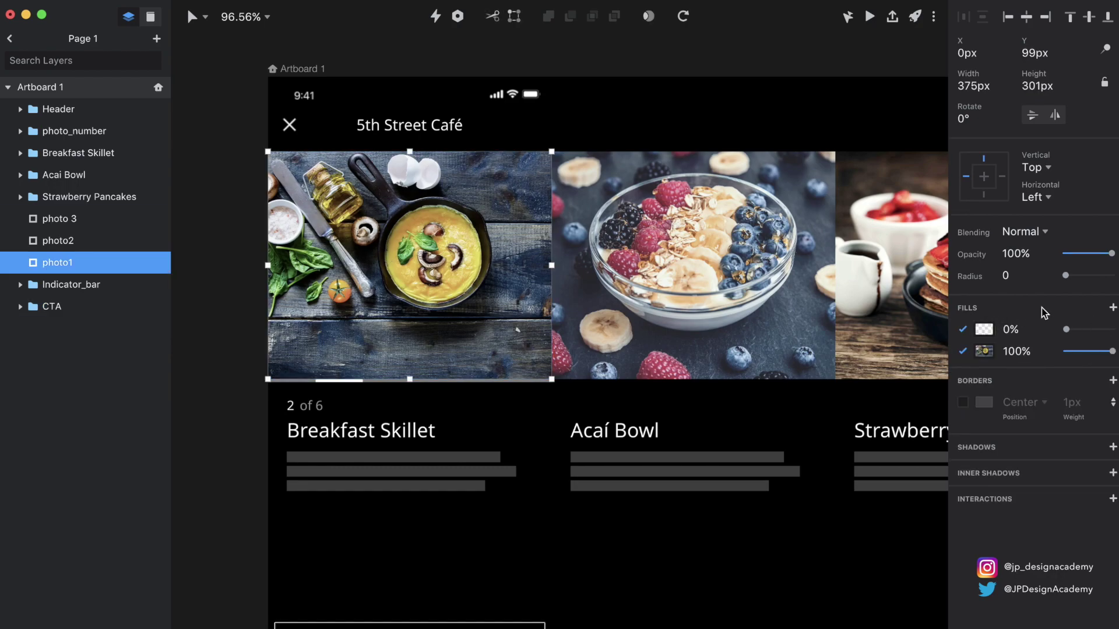
click(989, 330)
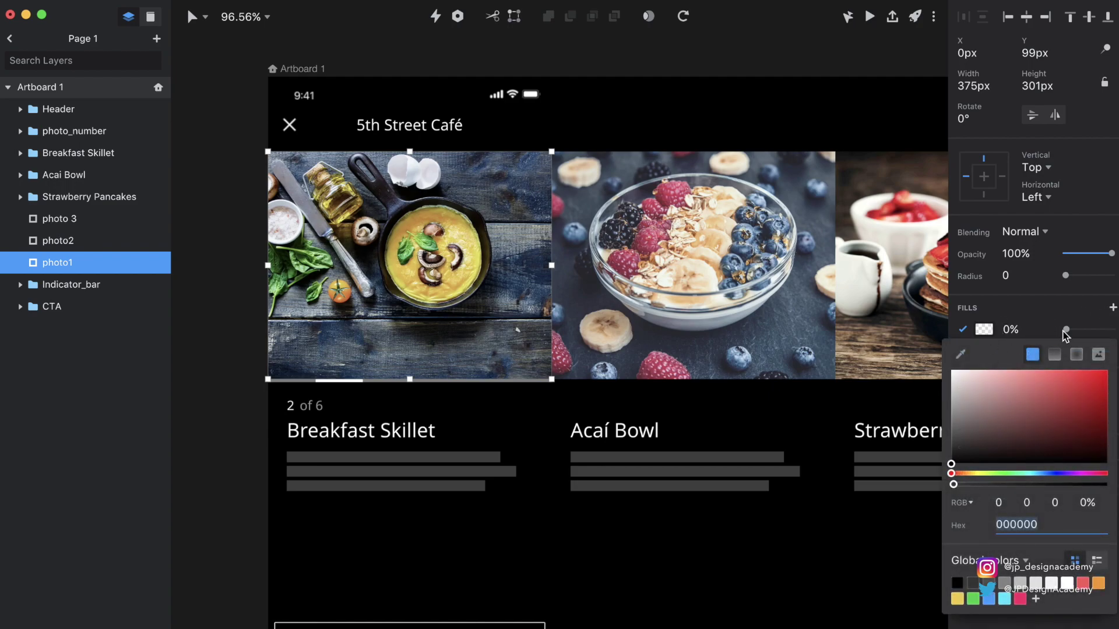
click(1079, 331)
mouse_move(1066, 329)
mouse_down()
mouse_move(1116, 337)
mouse_move(1063, 341)
mouse_up()
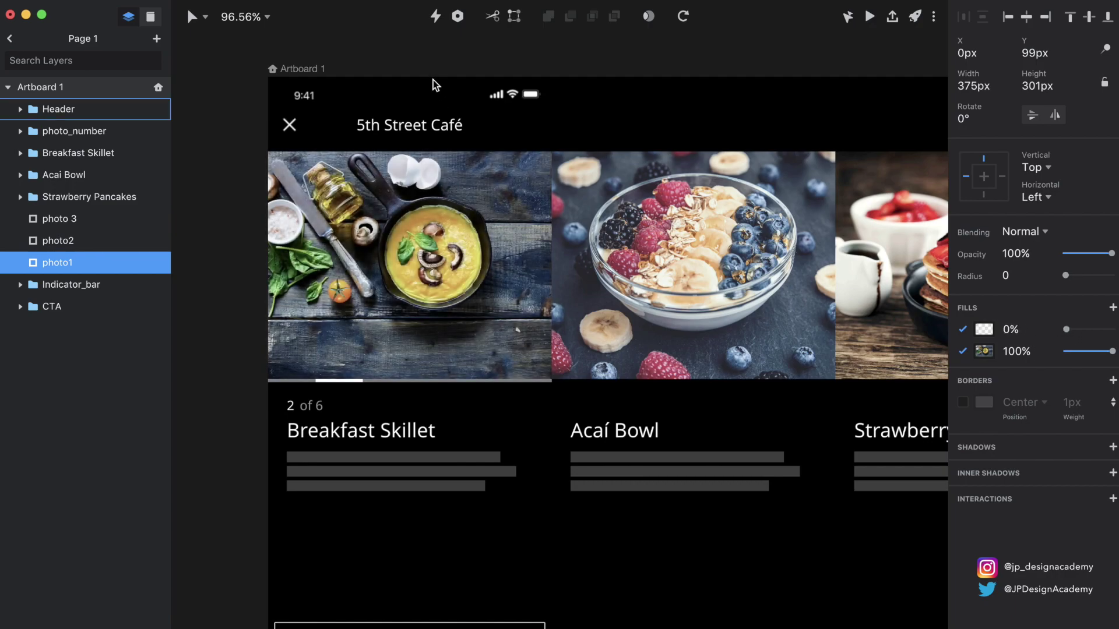
click(620, 72)
- Check the prototype preview, close it, and fit Artboard 1 to the canvas
scroll(601, 68, down, 5)
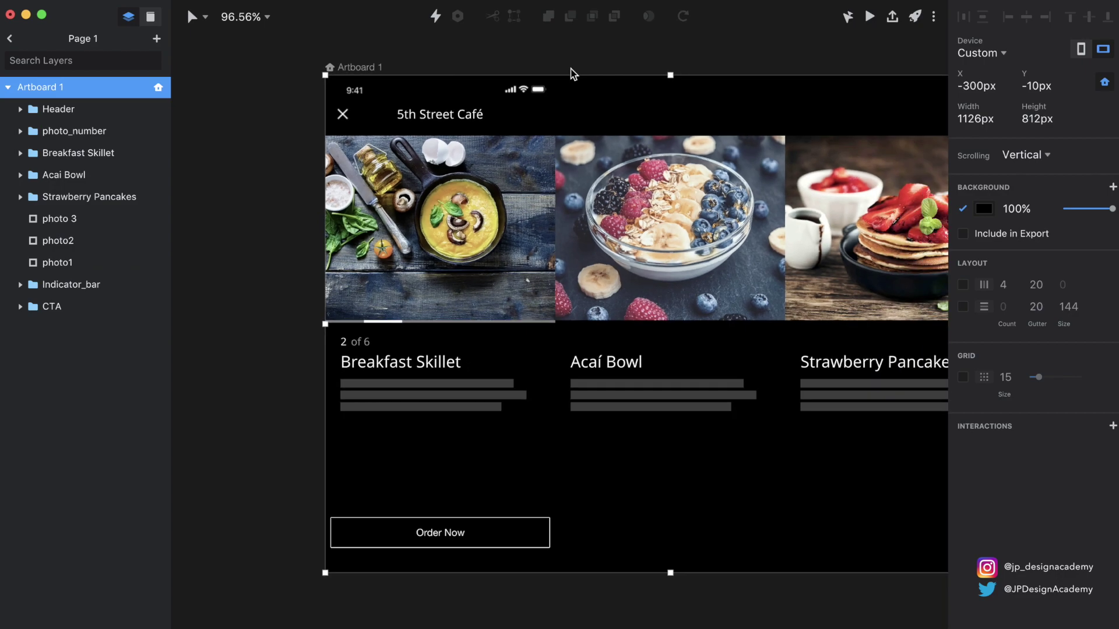
scroll(570, 75, up, 2)
click(529, 98)
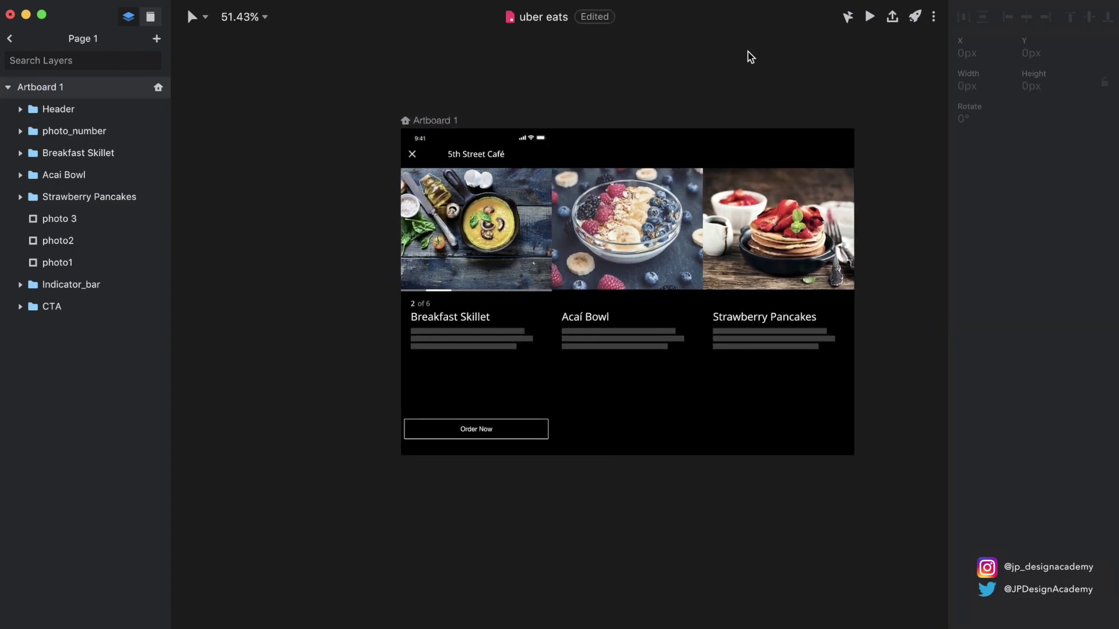
click(870, 16)
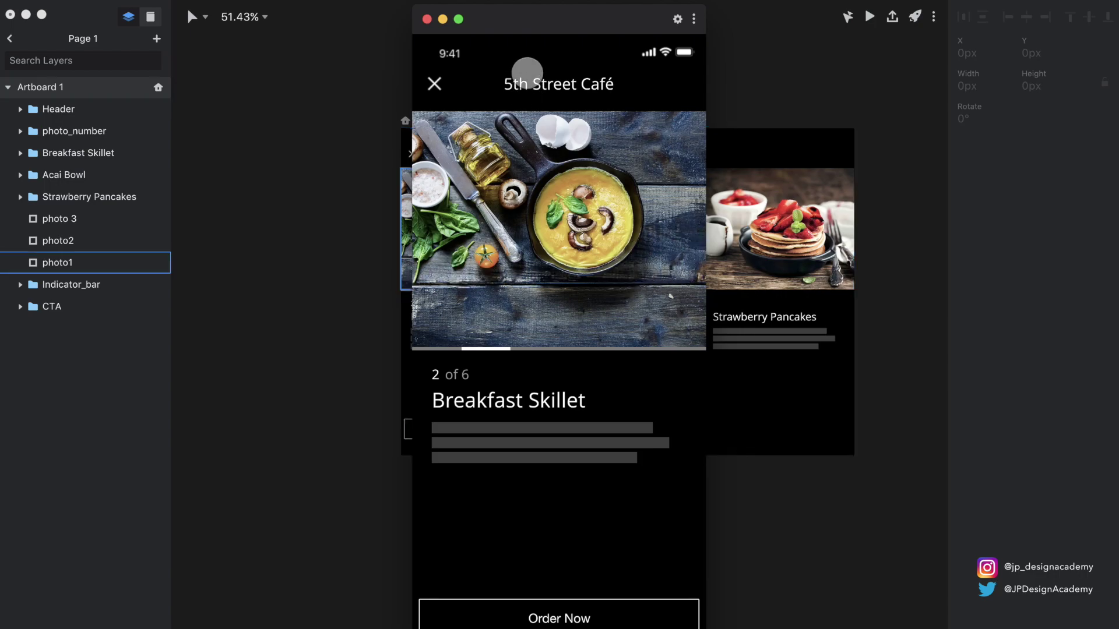
drag(528, 22, 426, 63)
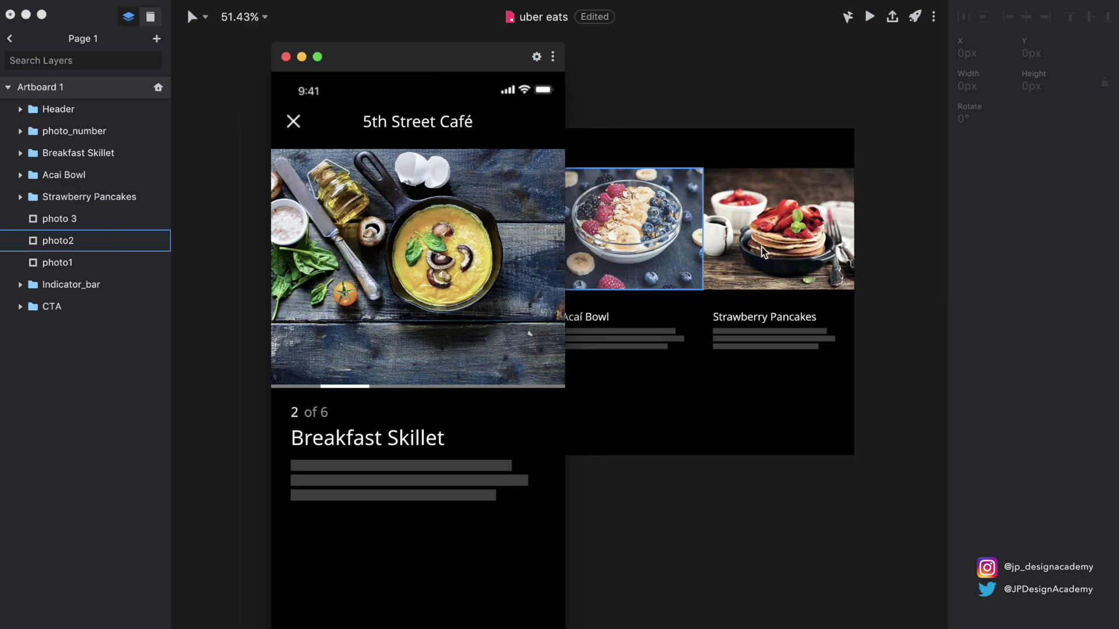
click(286, 57)
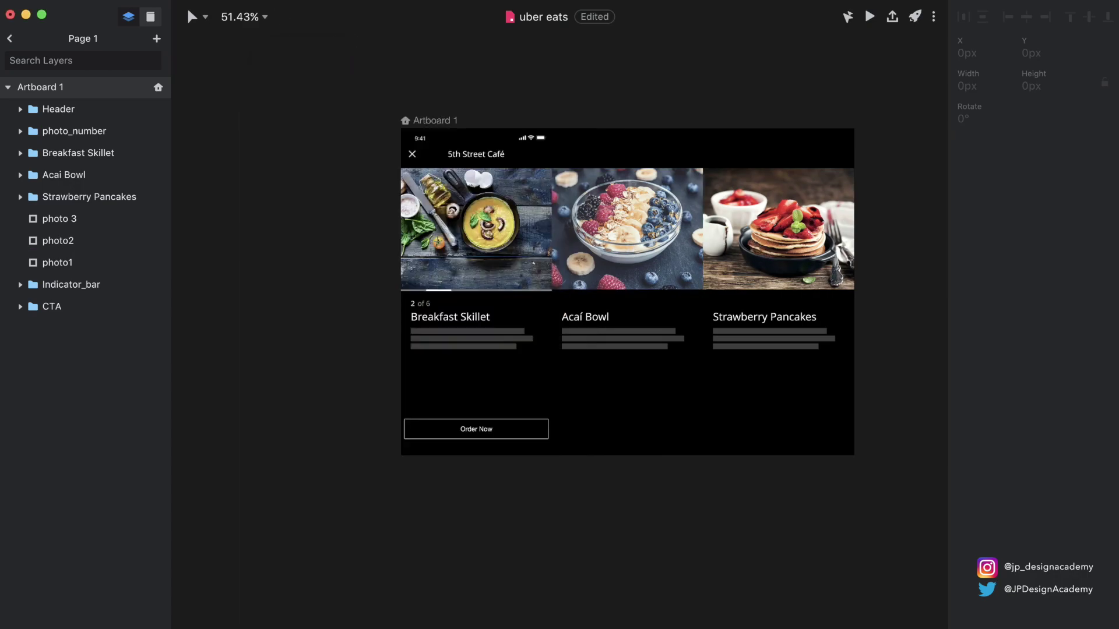
key(super+1)
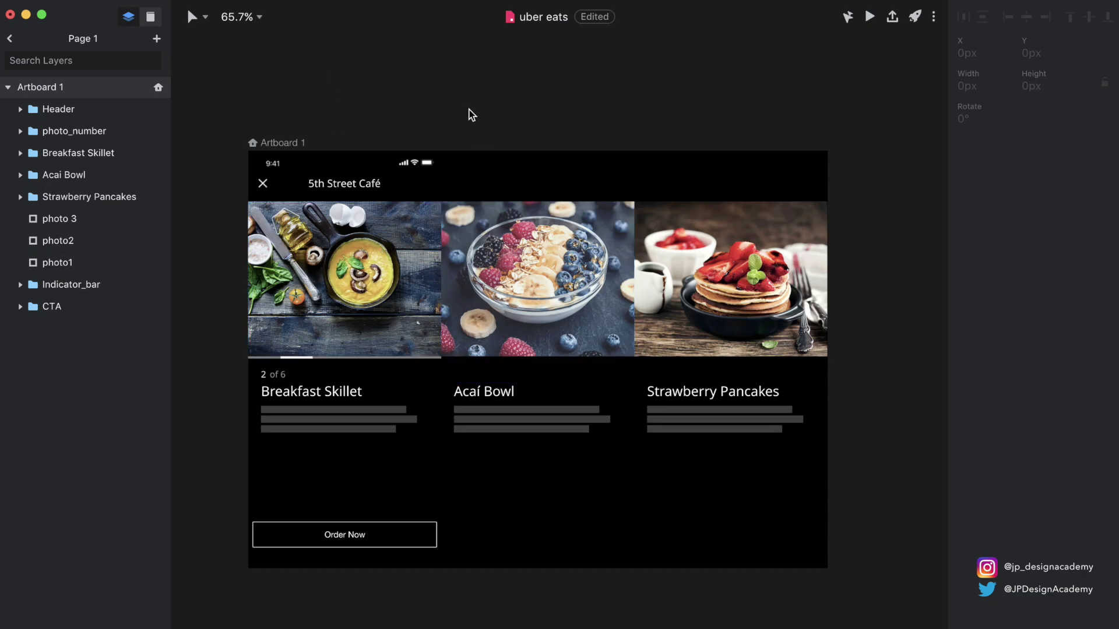
- Duplicate Artboard 1 into Artboard 2, placed to its right at X 1530px, Y -20px
click(295, 144)
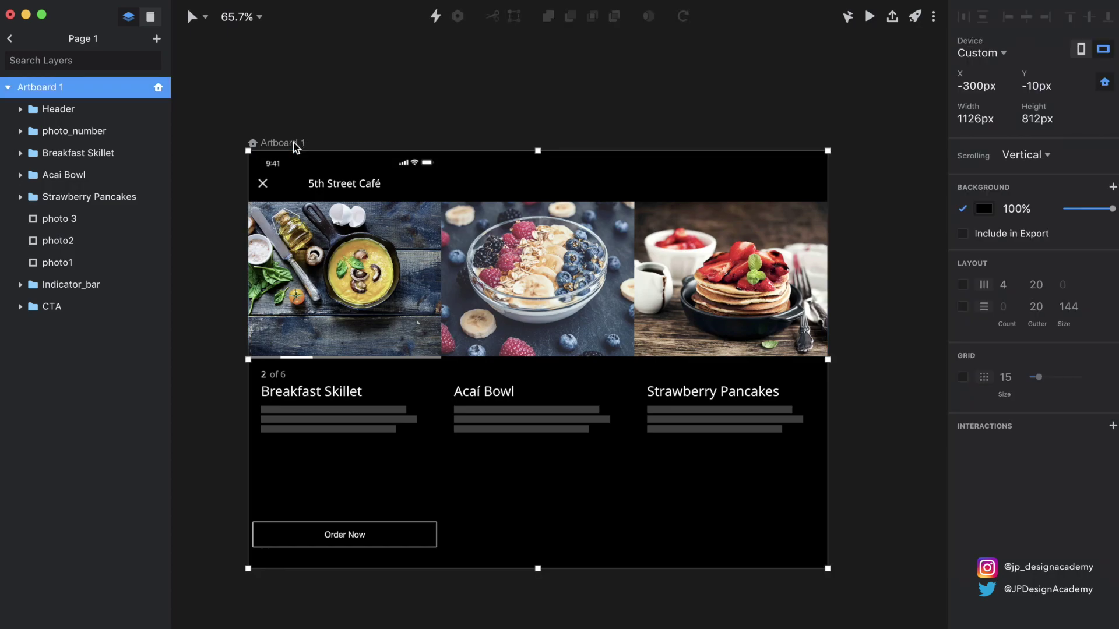
drag(294, 146, 604, 138)
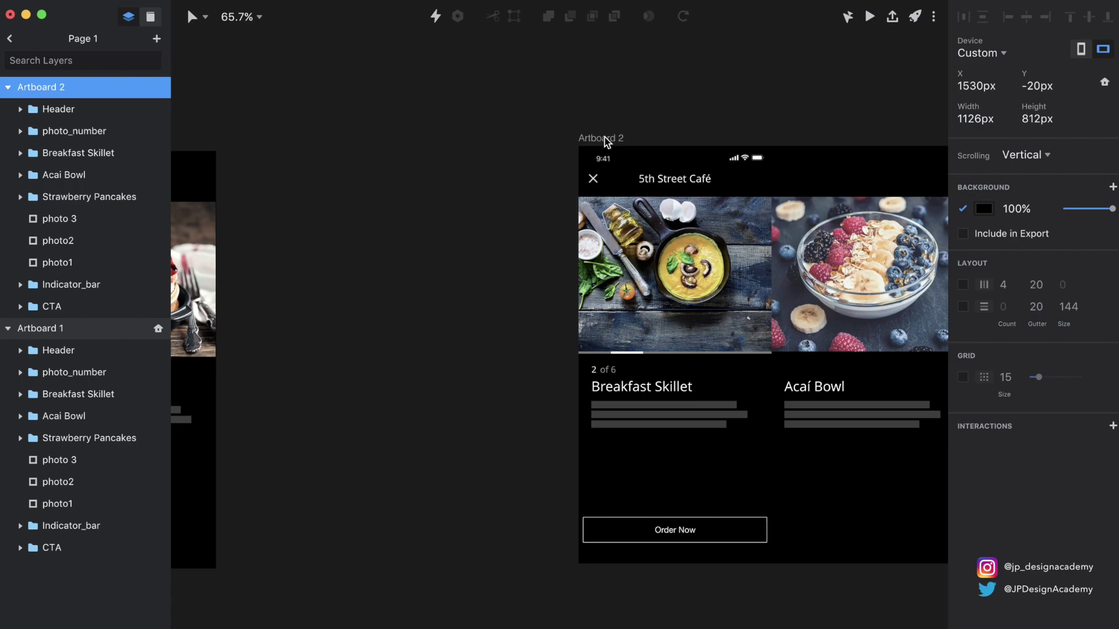
scroll(513, 187, down, 3)
scroll(513, 187, left, 2)
scroll(512, 186, down, 2)
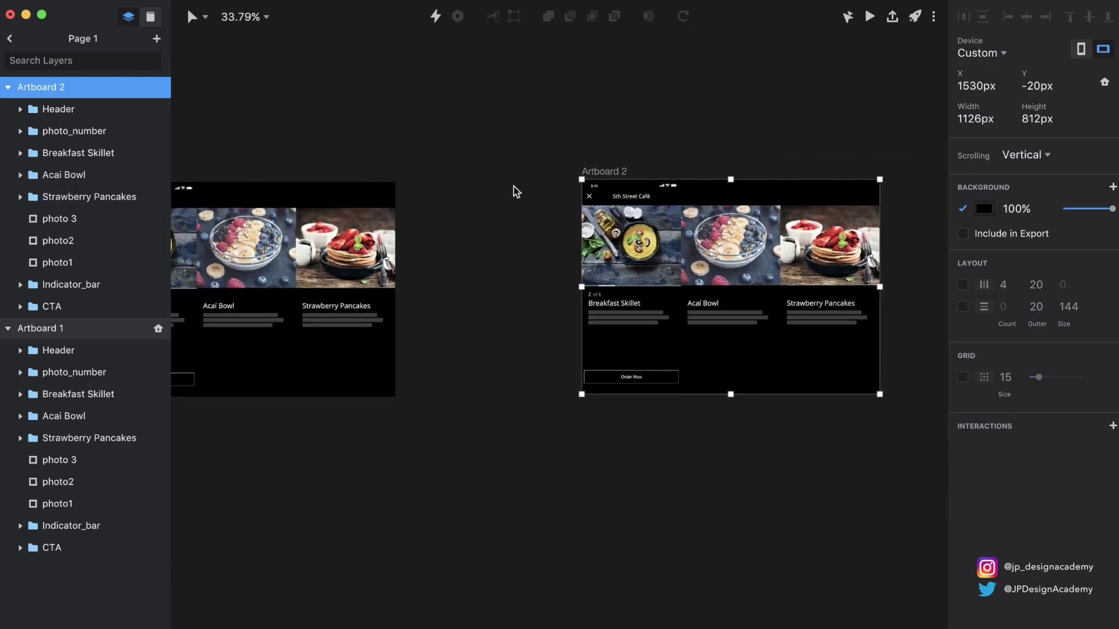
scroll(582, 245, left, 2)
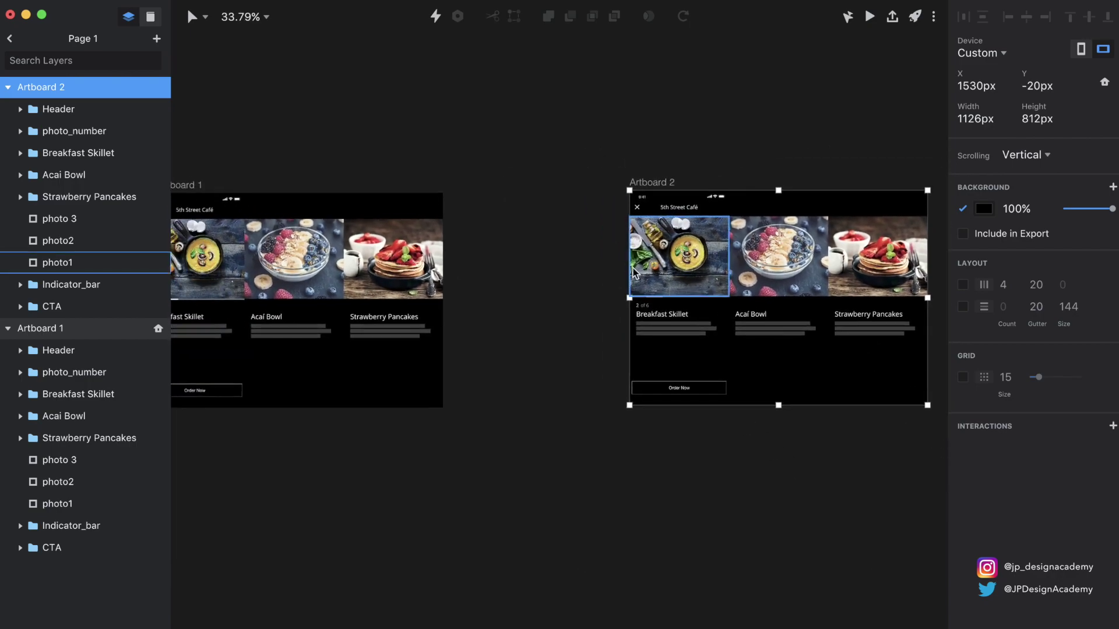
click(701, 246)
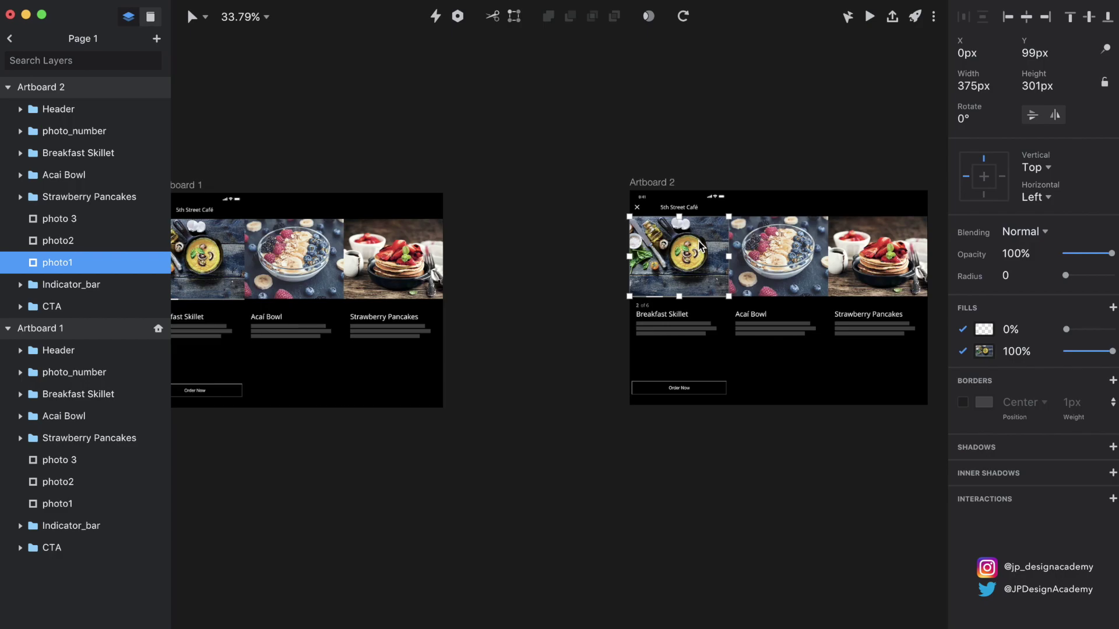
click(669, 183)
- Shrink Artboard 2's Breakfast Skillet photo and set its height to 200px
scroll(666, 262, up, 3)
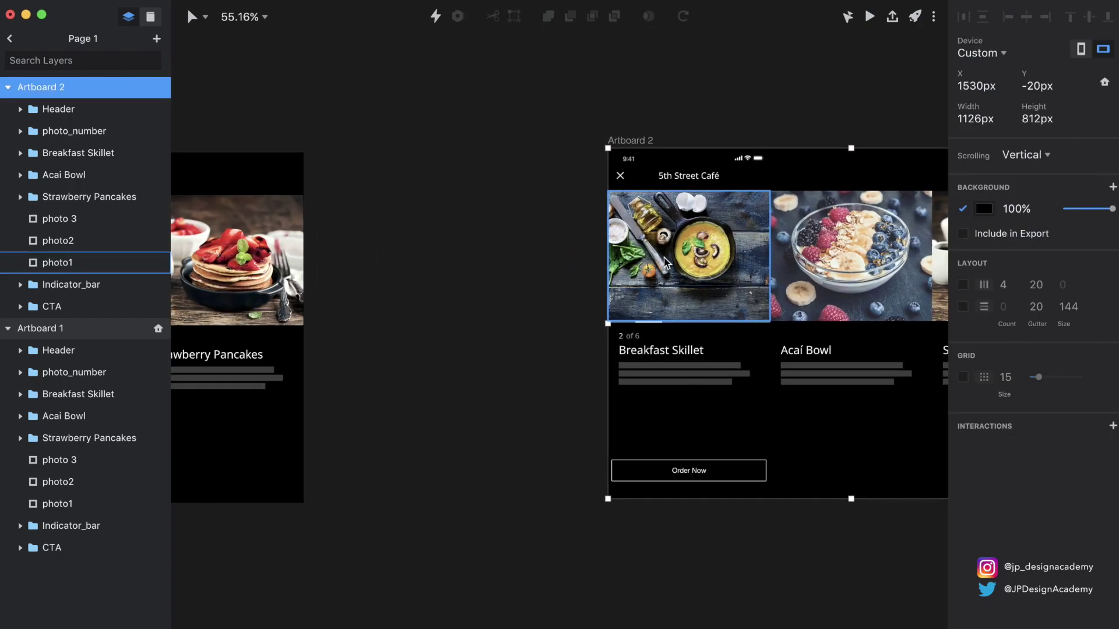
scroll(641, 262, right, 2)
click(638, 262)
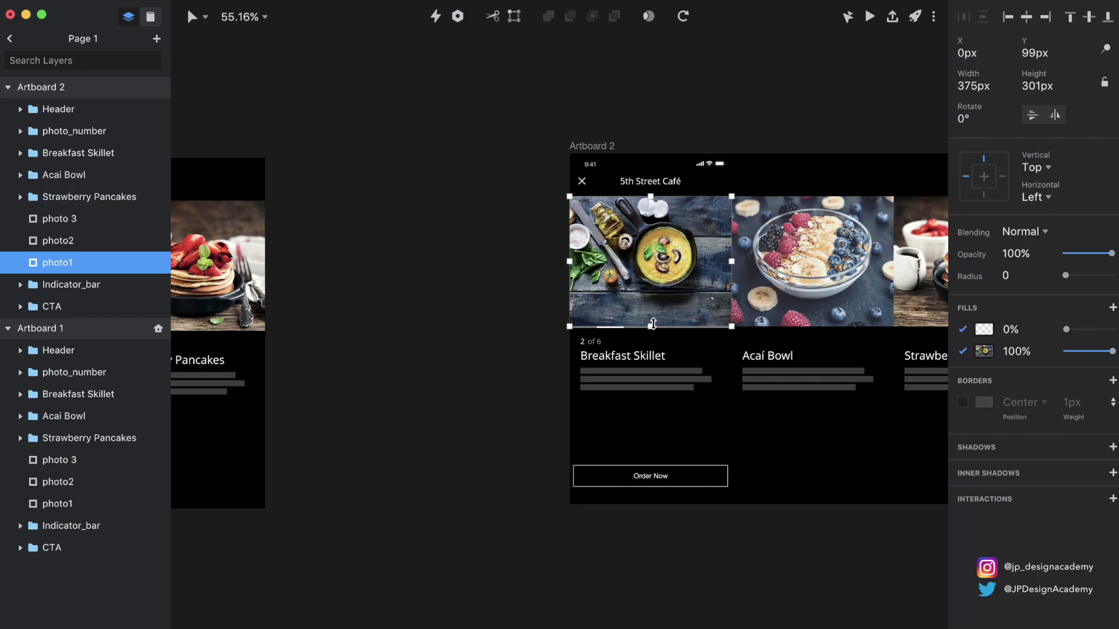
drag(653, 324, 653, 304)
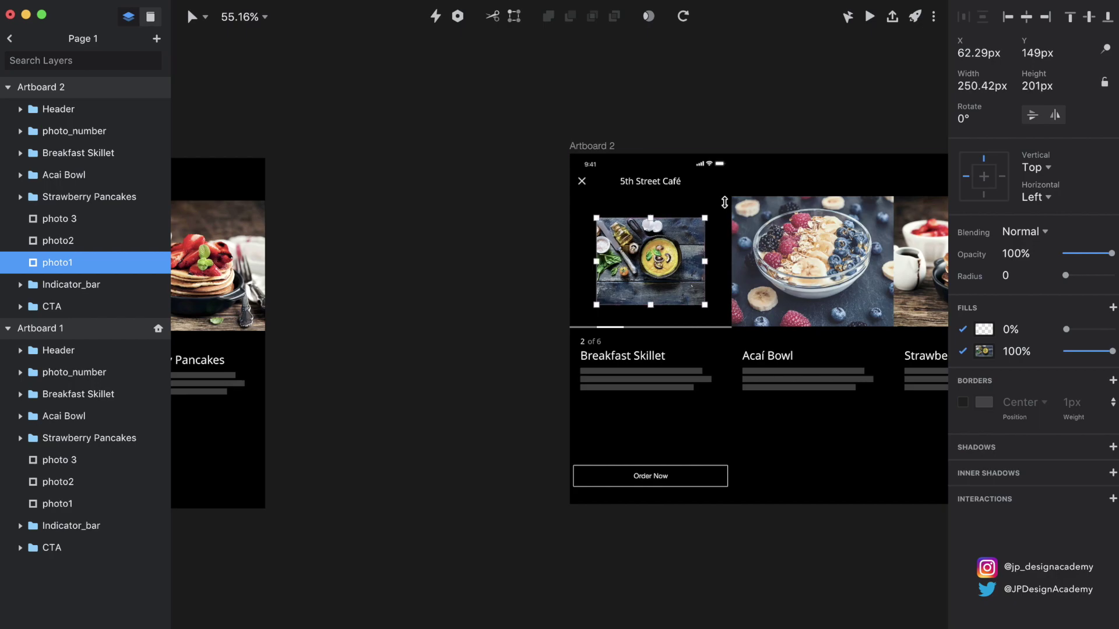
click(1039, 86)
key(BackSpace)
text(00)
click(693, 107)
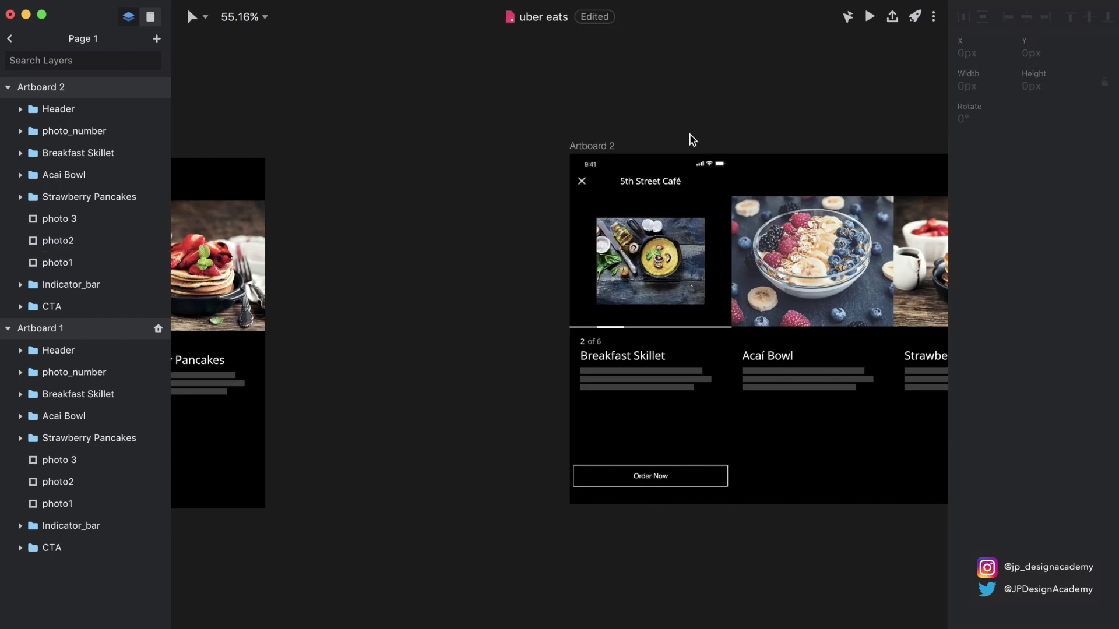
- Move the photo left to X -197.71px and raise its fill opacity to 100%
click(686, 260)
key(shift+Left)
key(shift+Left)
key(shift+Left)
key(shift+Left)
key(shift+Left)
key(shift+Left)
key(shift+Left)
key(shift+Left)
key(shift+Left)
key(shift+Left)
key(shift+Left)
key(shift+Left)
key(shift+Left)
key(shift+Left)
key(shift+Left)
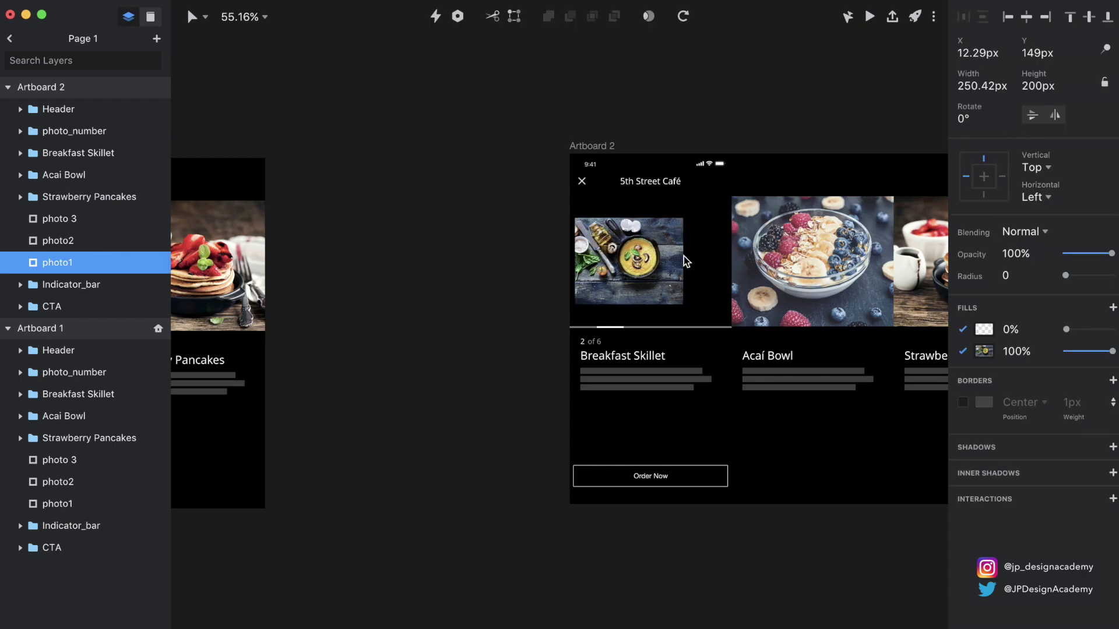
key(shift+Left)
key(shift+Left)
key(shift+Left)
key(shift+Left)
key(shift+Left)
key(shift+Left)
key(shift+Left)
key(shift+Left)
key(shift+Left)
key(shift+Left)
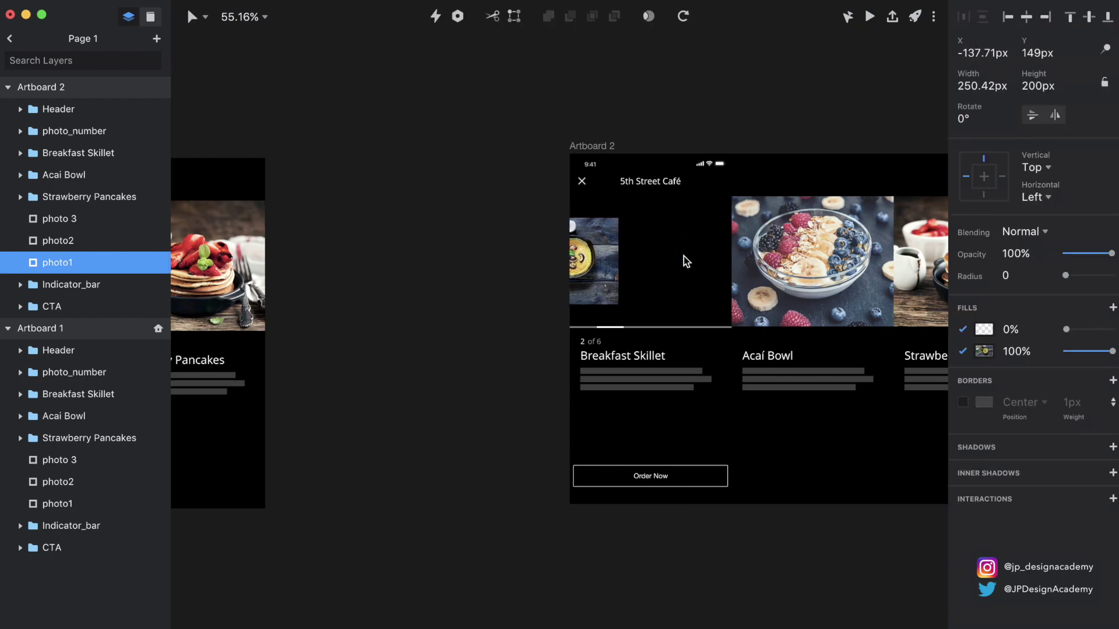
key(shift+Left)
key(shift+Left)
key(shift+Right)
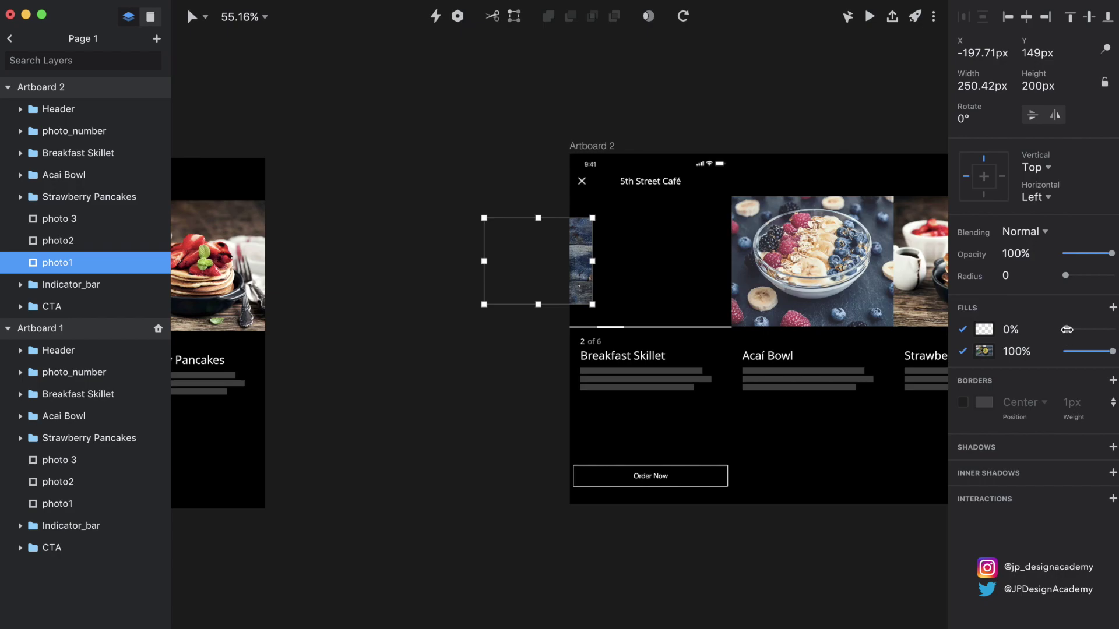
drag(1067, 329, 1114, 330)
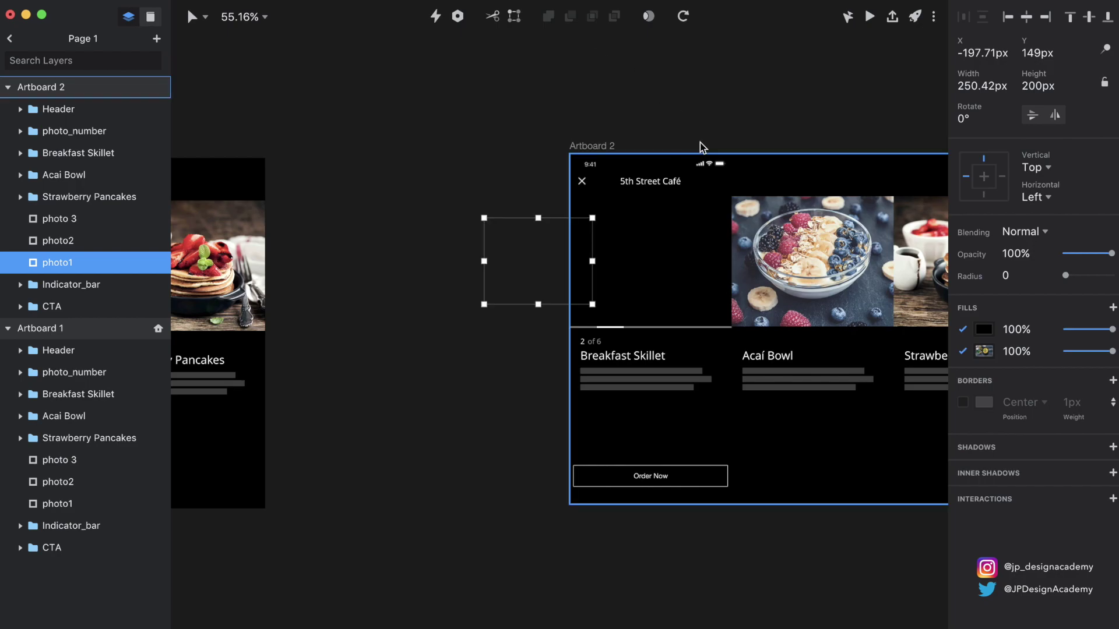
scroll(700, 146, right, 5)
scroll(700, 142, right, 3)
click(584, 135)
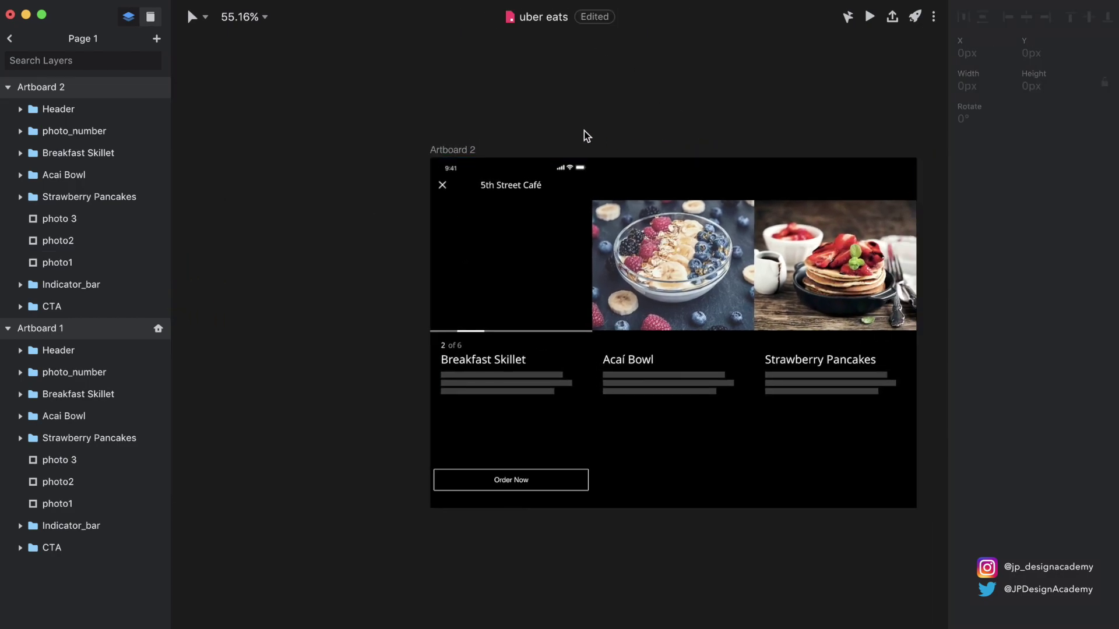
- Shift the Acai Bowl and Strawberry Pancakes photos and all three title groups left one card width
click(686, 284)
shift+click(792, 279)
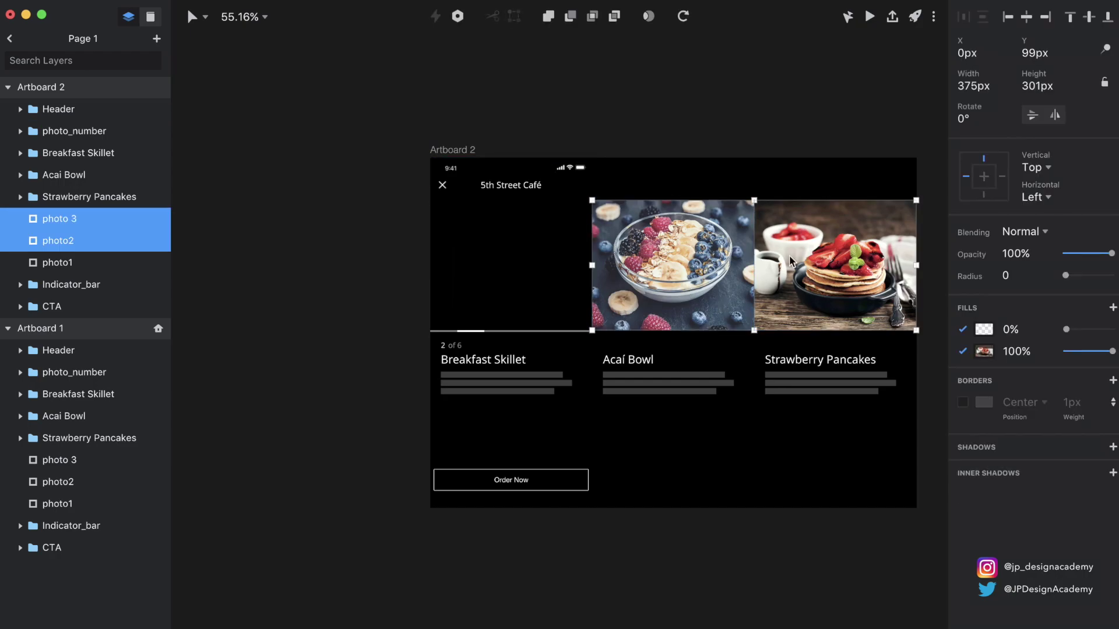
shift+click(786, 392)
shift+click(692, 390)
shift+click(486, 389)
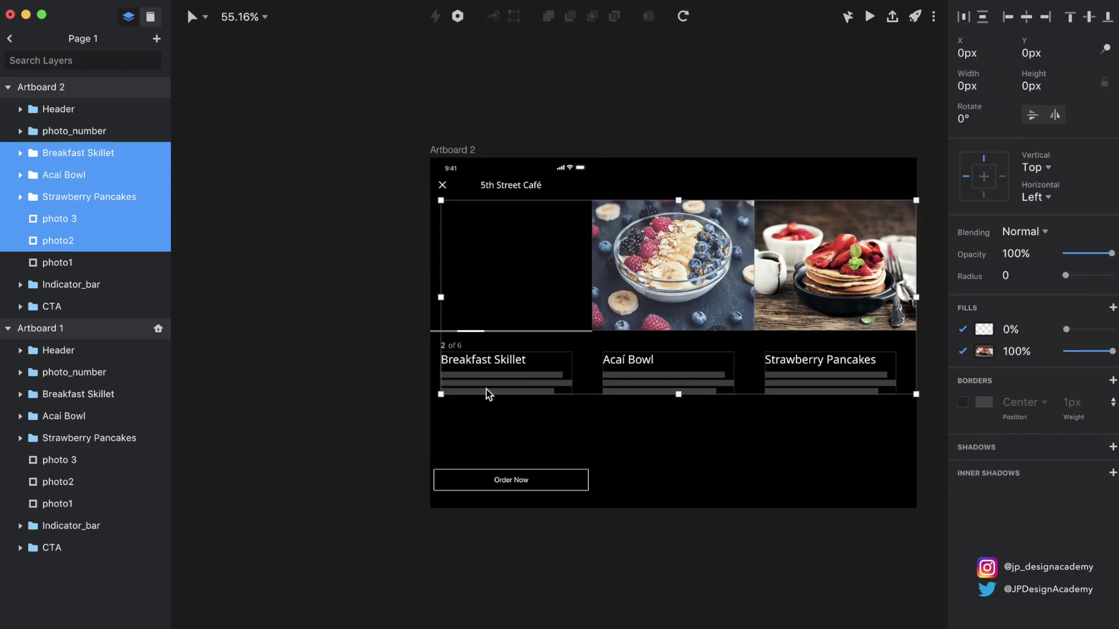
key(shift+Left)
key(shift+Left)
key(shift+Left)
key(shift+Left)
key(shift+Left)
key(shift+Left)
key(shift+Left)
key(shift+Left)
key(shift+Left)
key(shift+Left)
key(shift+Left)
key(shift+Left)
key(shift+Left)
key(shift+Left)
key(shift+Left)
key(shift+Left)
key(shift+Left)
key(shift+Left)
key(shift+Left)
key(shift+Left)
key(shift+Left)
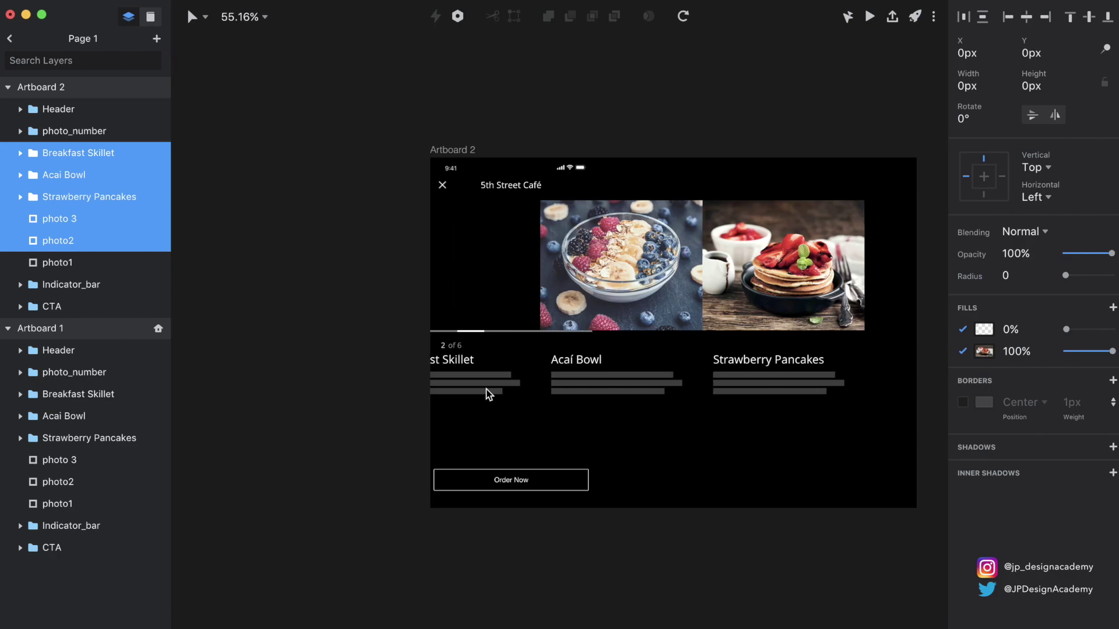
key(shift+Left)
key(shift+Left)
key(shift+Left)
key(shift+Left)
key(shift+Left)
key(shift+Left)
key(shift+Left)
key(shift+Left)
key(shift+Left)
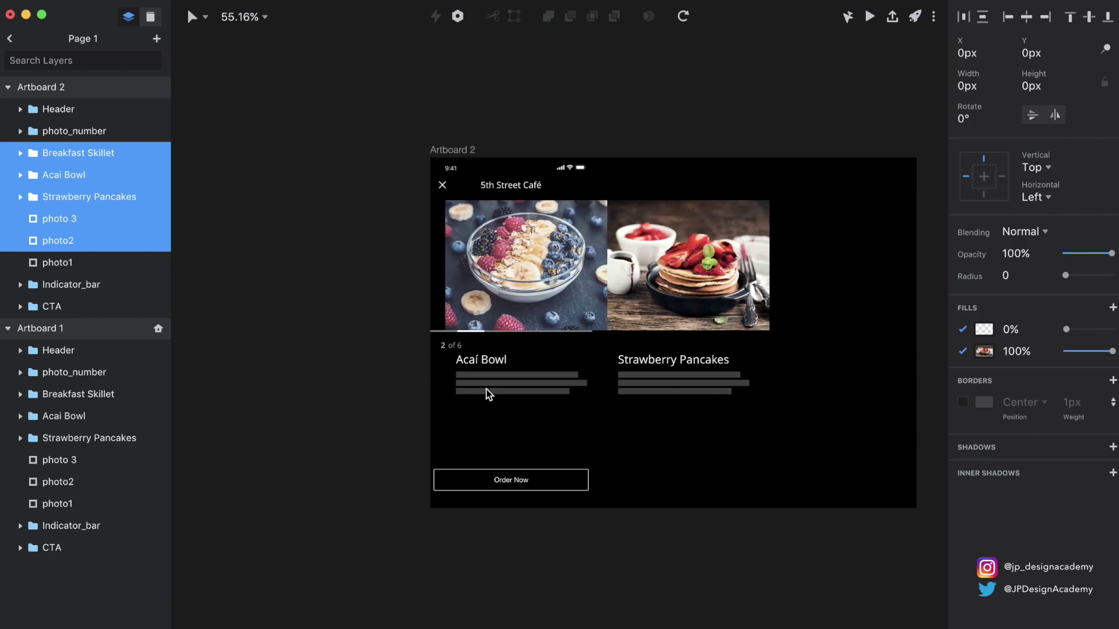
scroll(486, 390, up, 10)
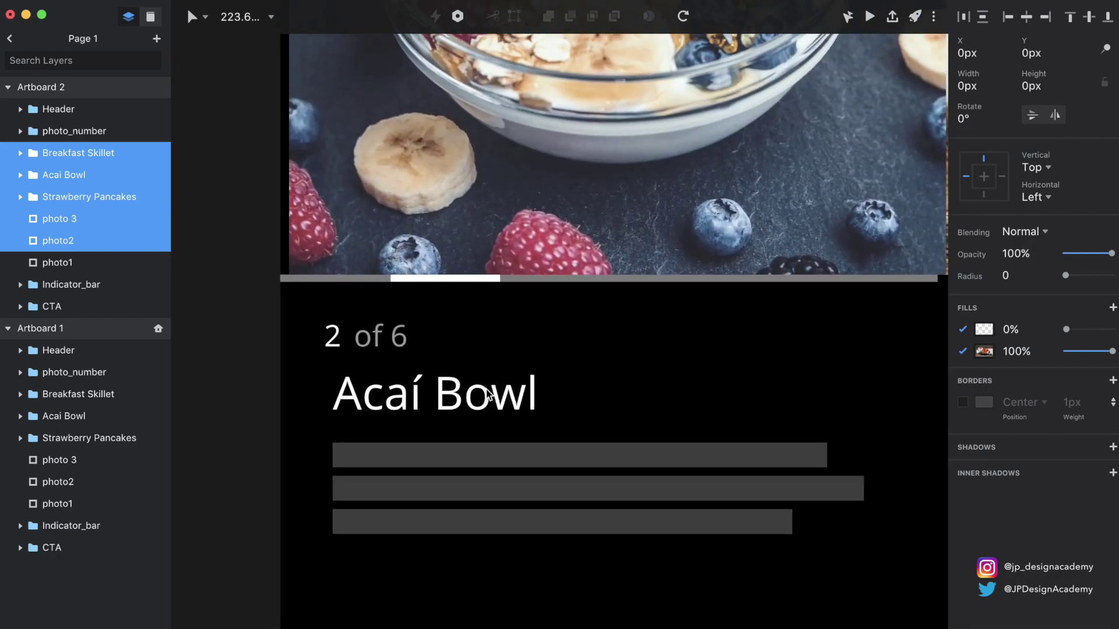
key(Left)
key(Left)
key(Left)
key(Left)
key(Left)
key(Left)
key(Left)
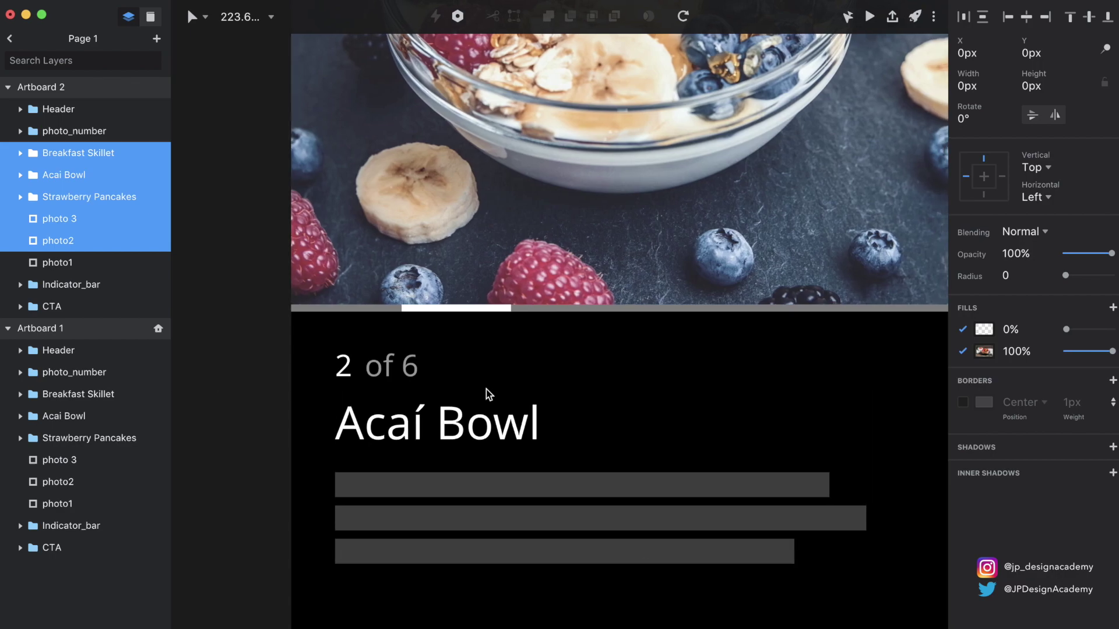
key(super+0)
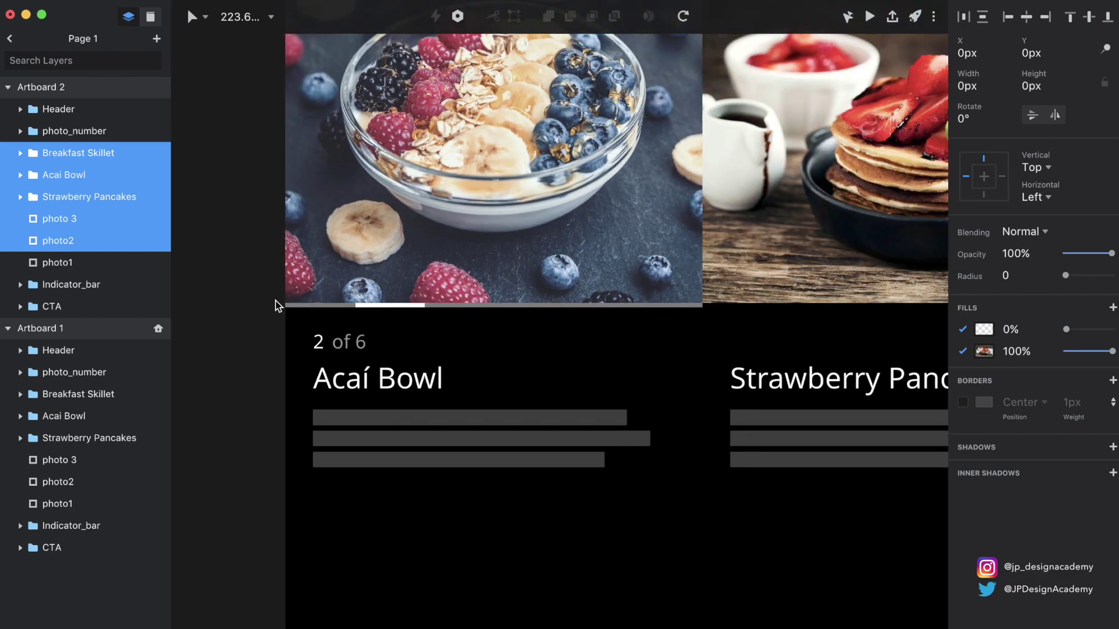
double_click(306, 334)
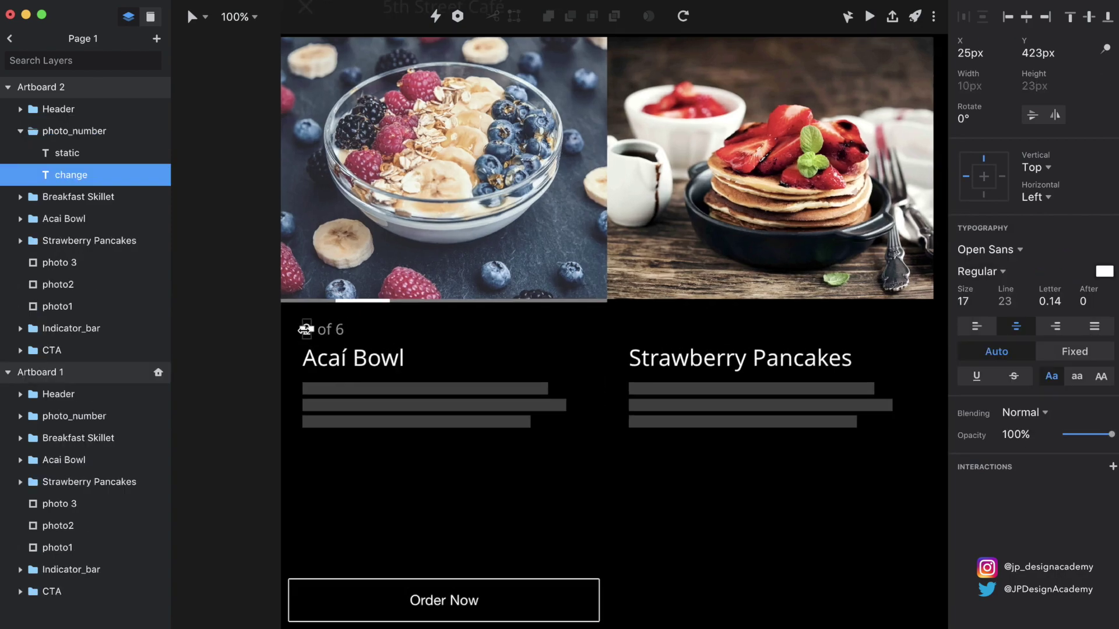
- With the counter at 3 of 6, select the indicator segment at X 63px
scroll(307, 329, up, 3)
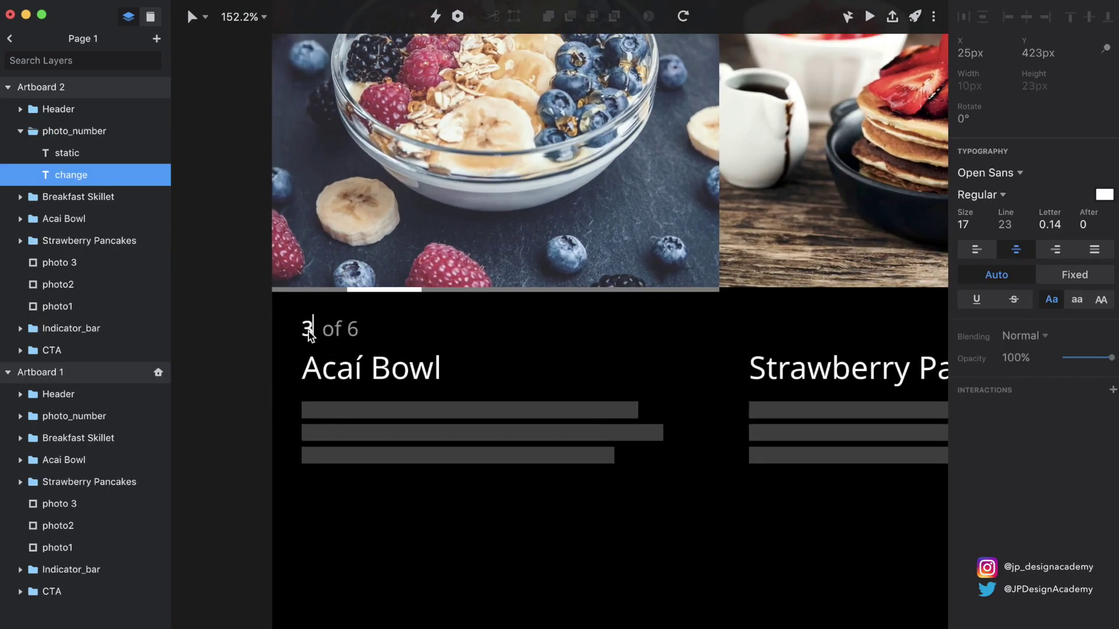
click(399, 291)
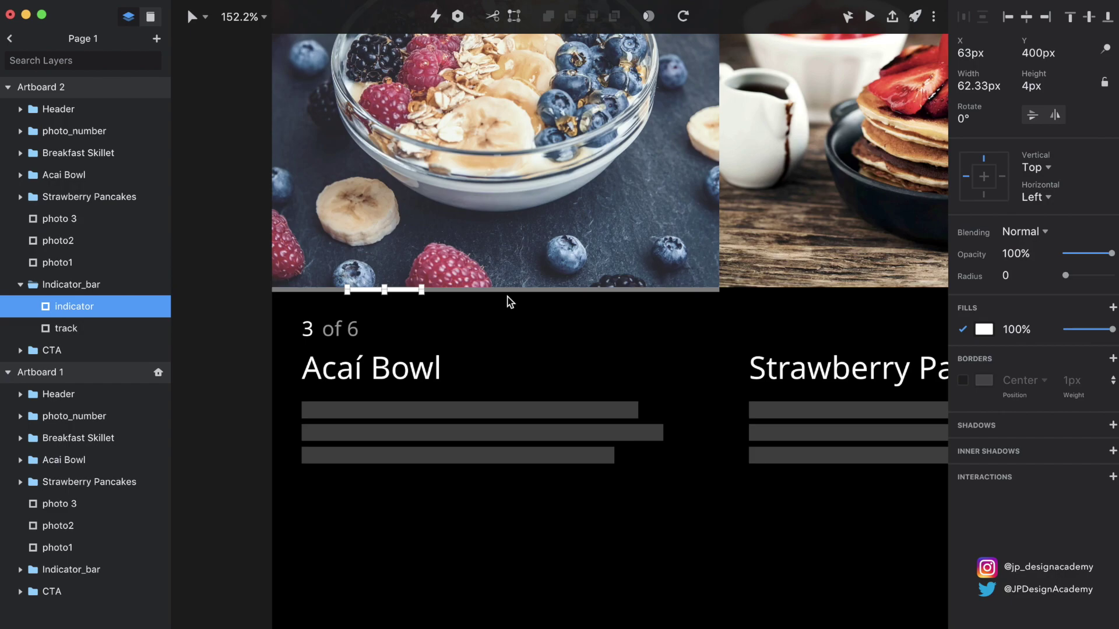
- Duplicate the indicator segment and place the copy at X 126px beside the first
key(super+d)
key(shift+Right)
key(shift+Right)
key(shift+Right)
key(shift+Right)
key(shift+Right)
key(shift+Right)
key(shift+Right)
key(shift+Right)
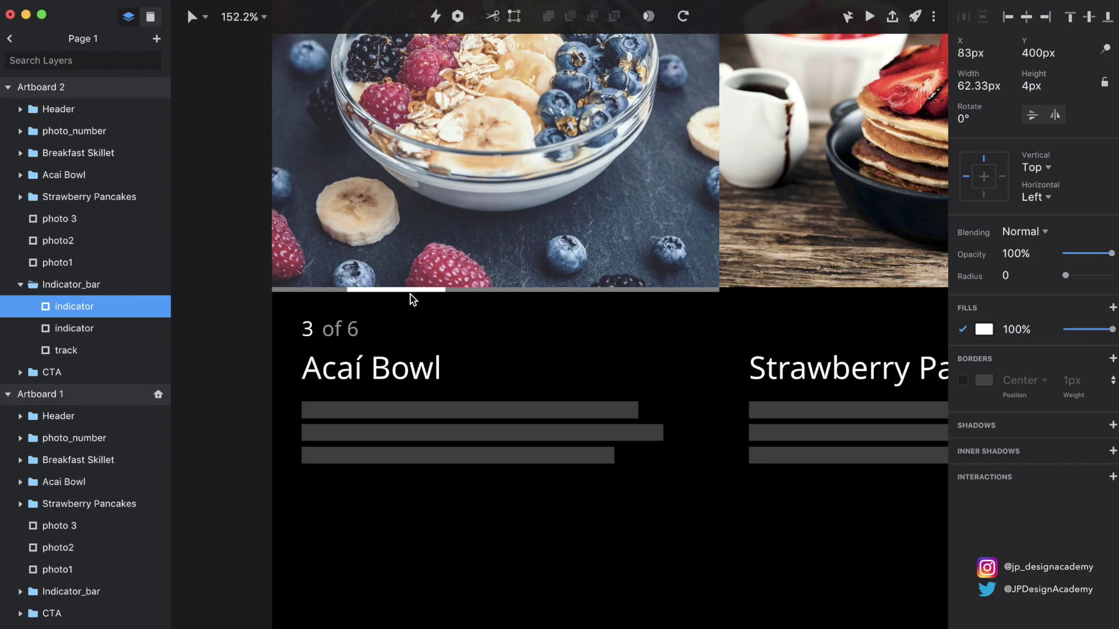
key(shift+Left)
key(shift+Left)
key(shift+Left)
key(shift+Right)
key(shift+Right)
scroll(410, 295, up, 5)
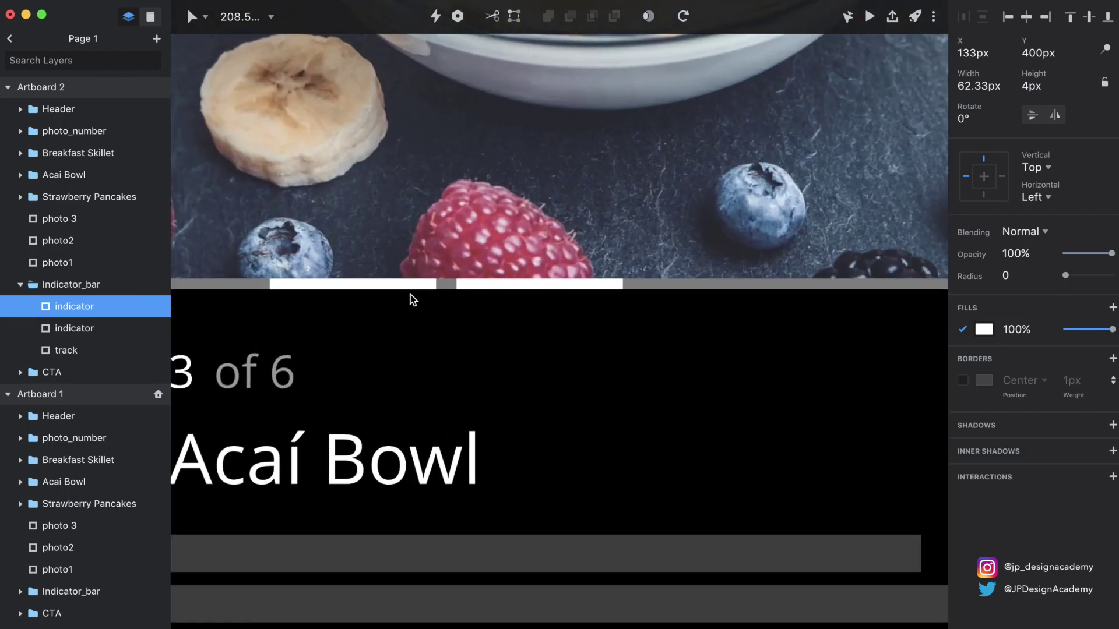
click(466, 289)
mouse_move(467, 290)
mouse_down()
mouse_move(457, 286)
mouse_move(479, 289)
mouse_move(469, 290)
mouse_up()
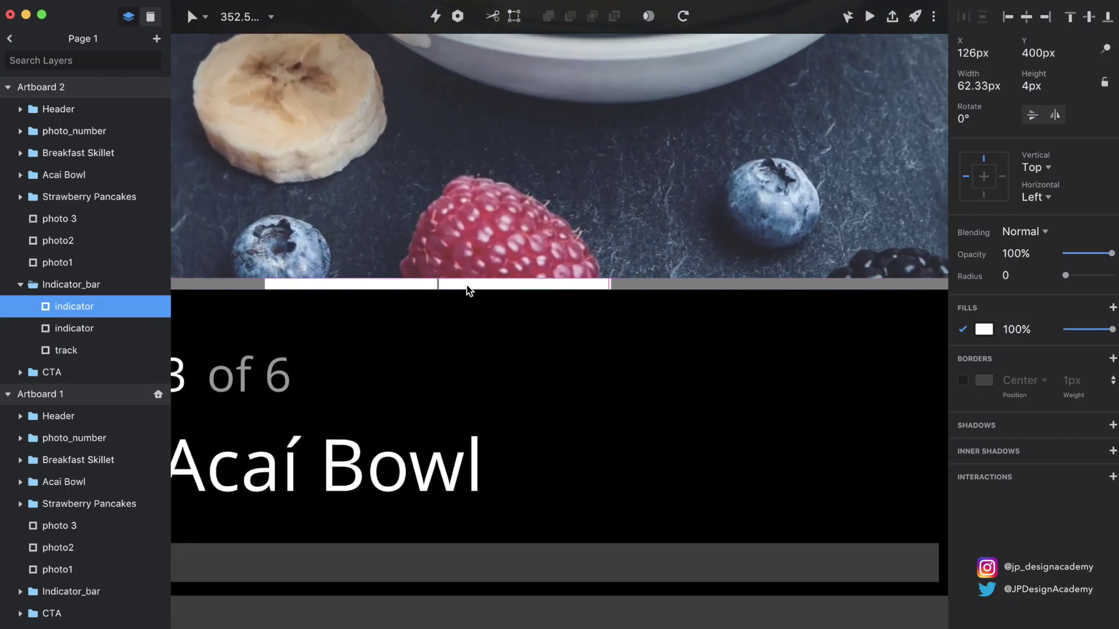
click(390, 284)
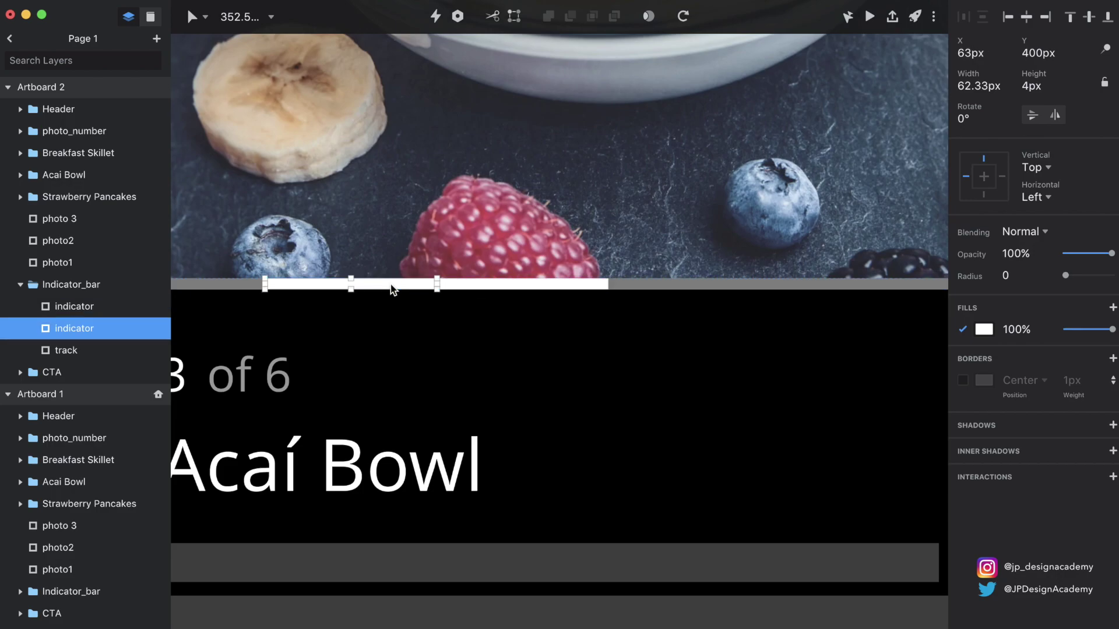
key(Escape)
scroll(391, 285, down, 6)
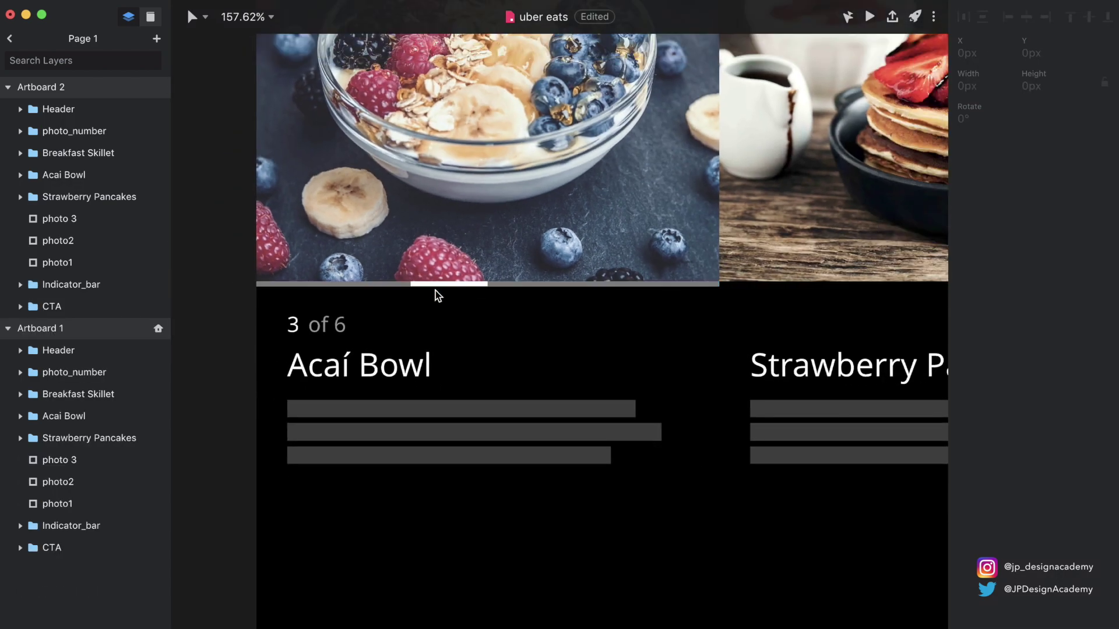
click(440, 286)
- Set Artboard 1's Acai Bowl text opacity to 0%
scroll(455, 286, down, 3)
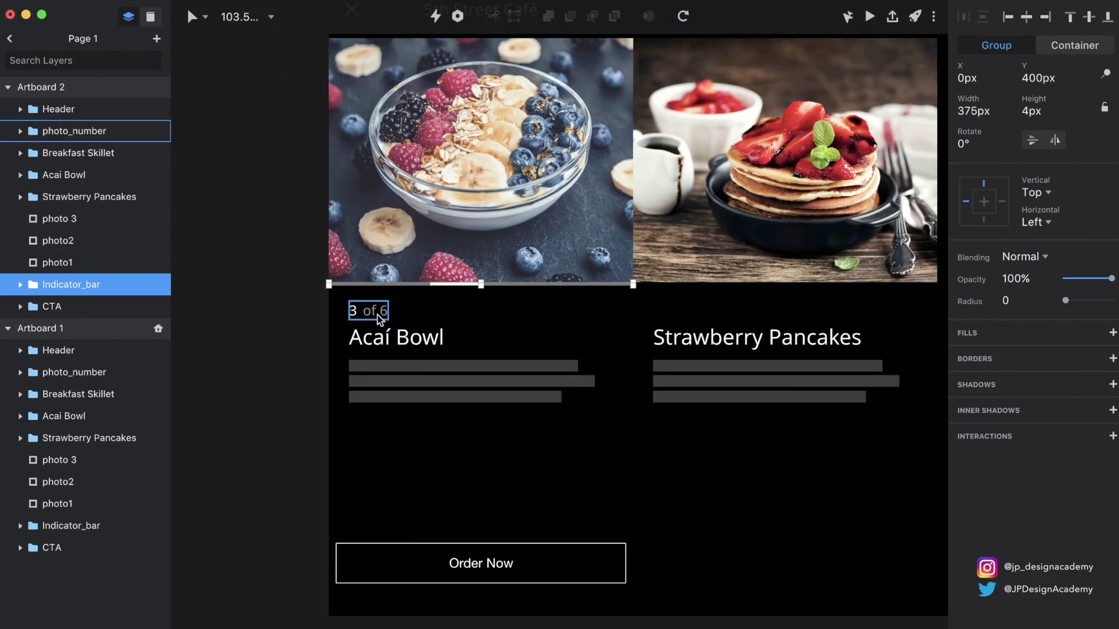
key(Escape)
scroll(265, 225, up, 3)
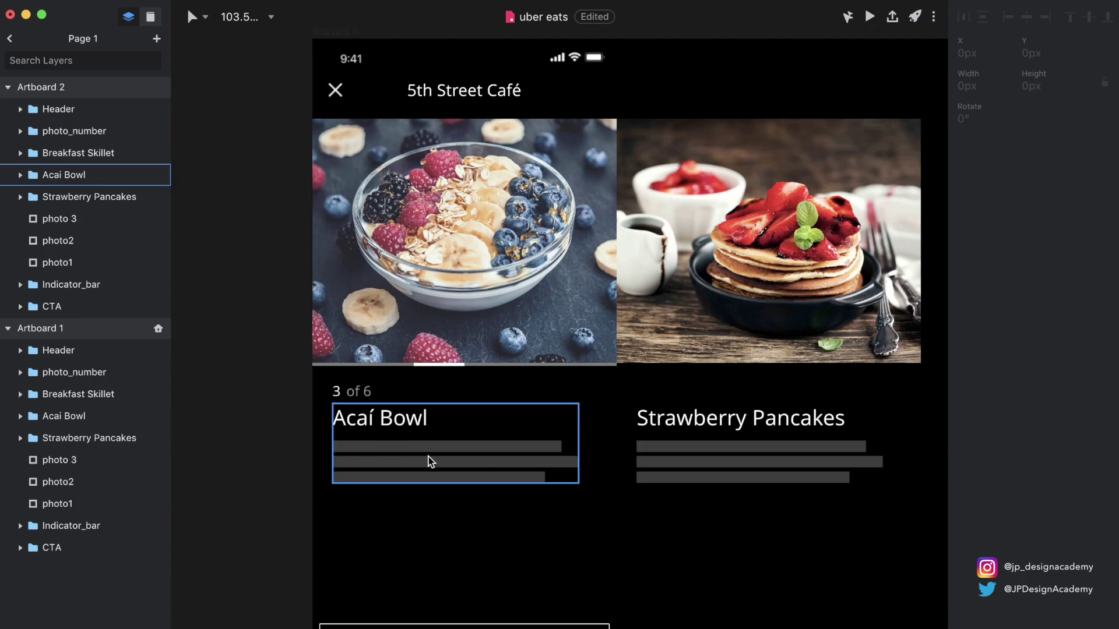
scroll(430, 462, down, 6)
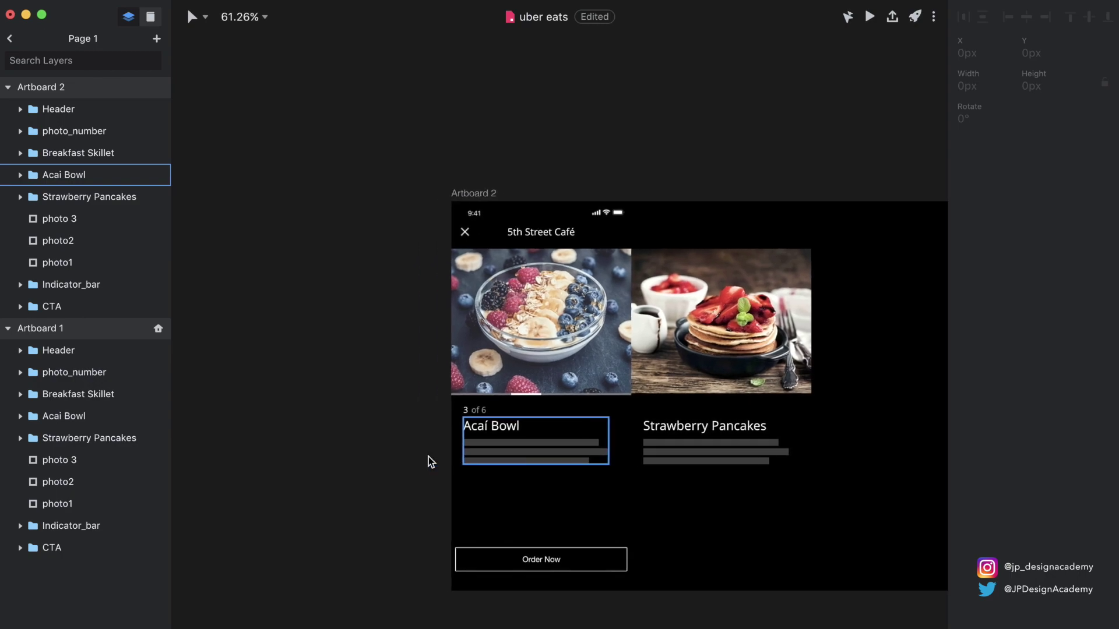
scroll(430, 462, left, 5)
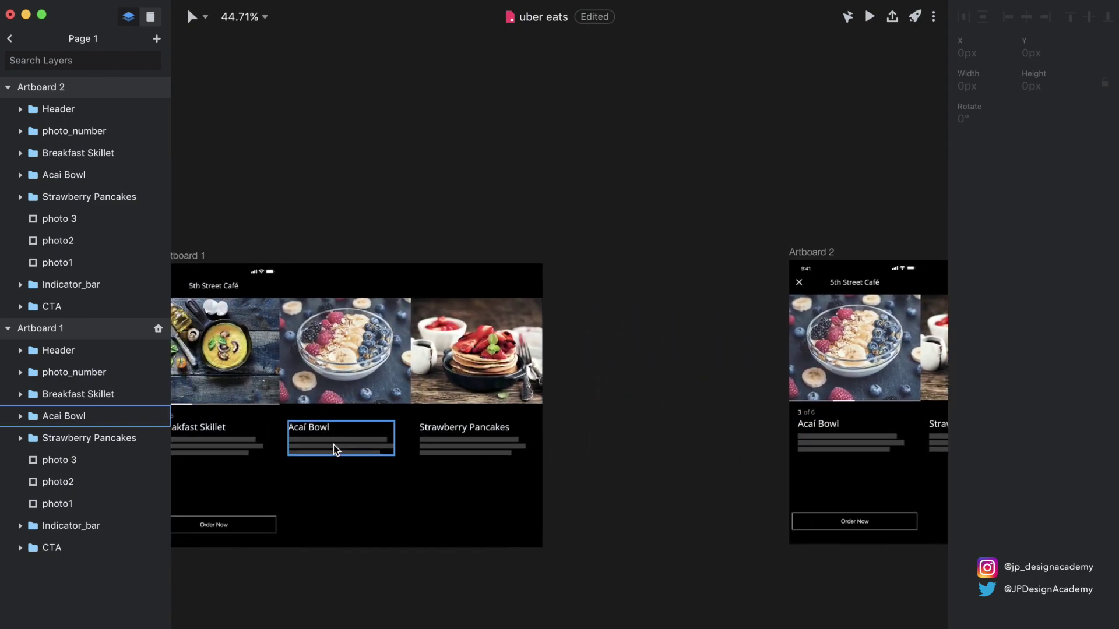
click(334, 446)
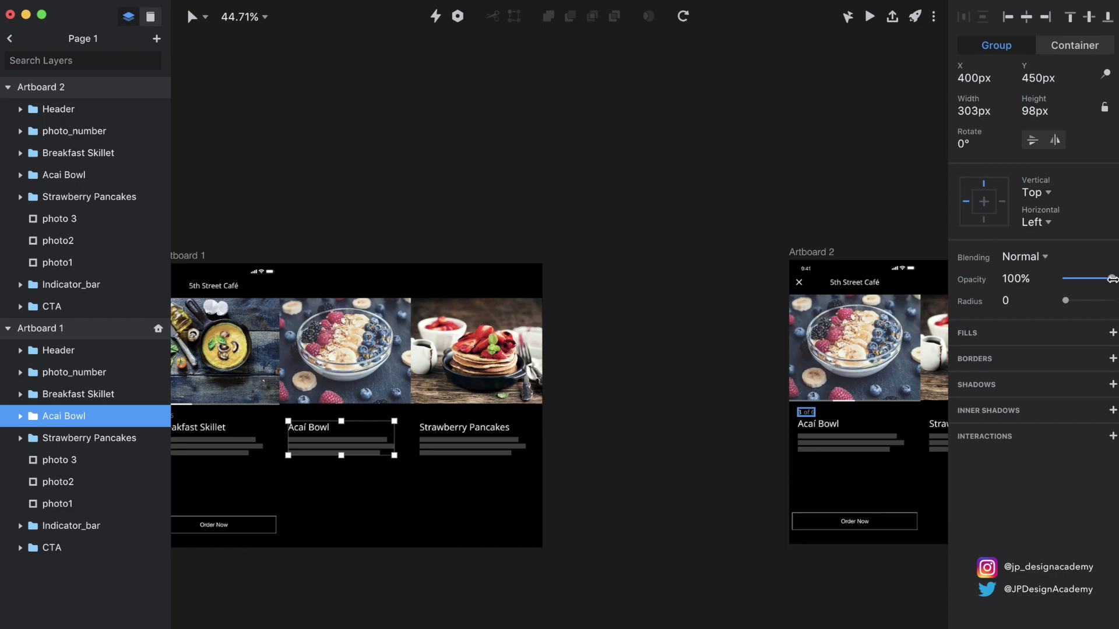
drag(1112, 279, 1056, 290)
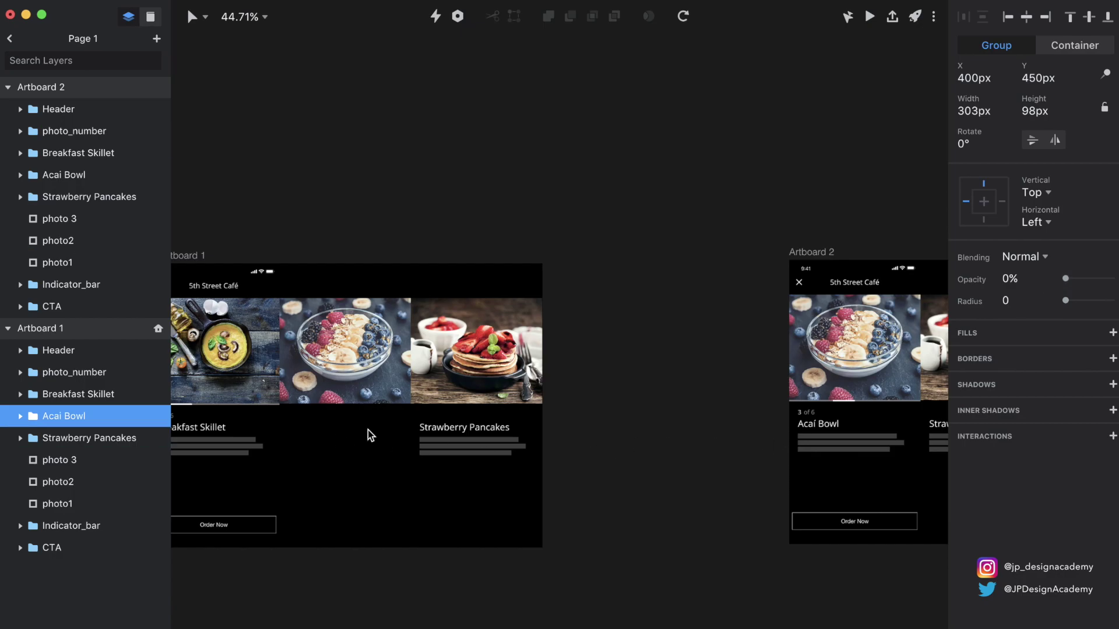
- Fade out Artboard 2's Breakfast Skillet text with the Opacity slider
scroll(721, 417, right, 3)
scroll(721, 417, right, 2)
click(722, 455)
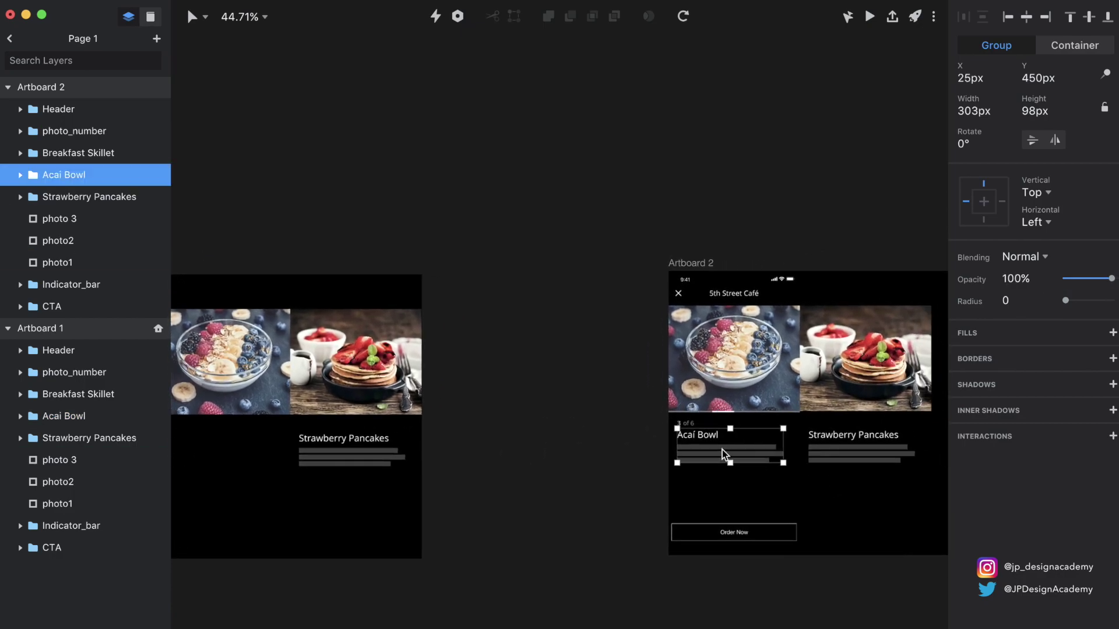
scroll(525, 448, left, 2)
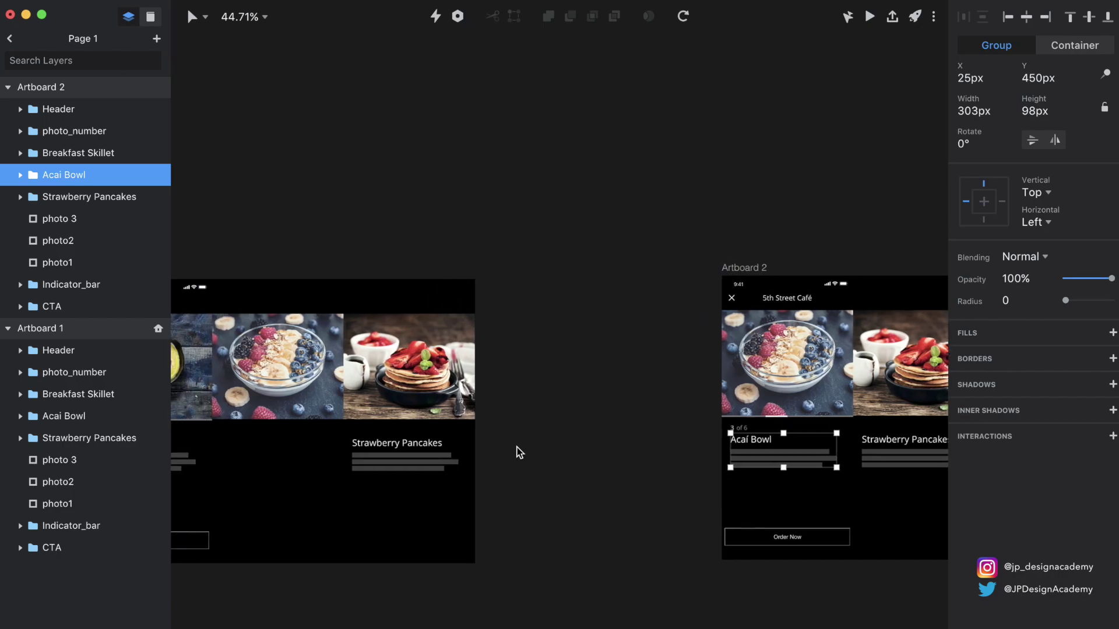
scroll(517, 447, left, 1)
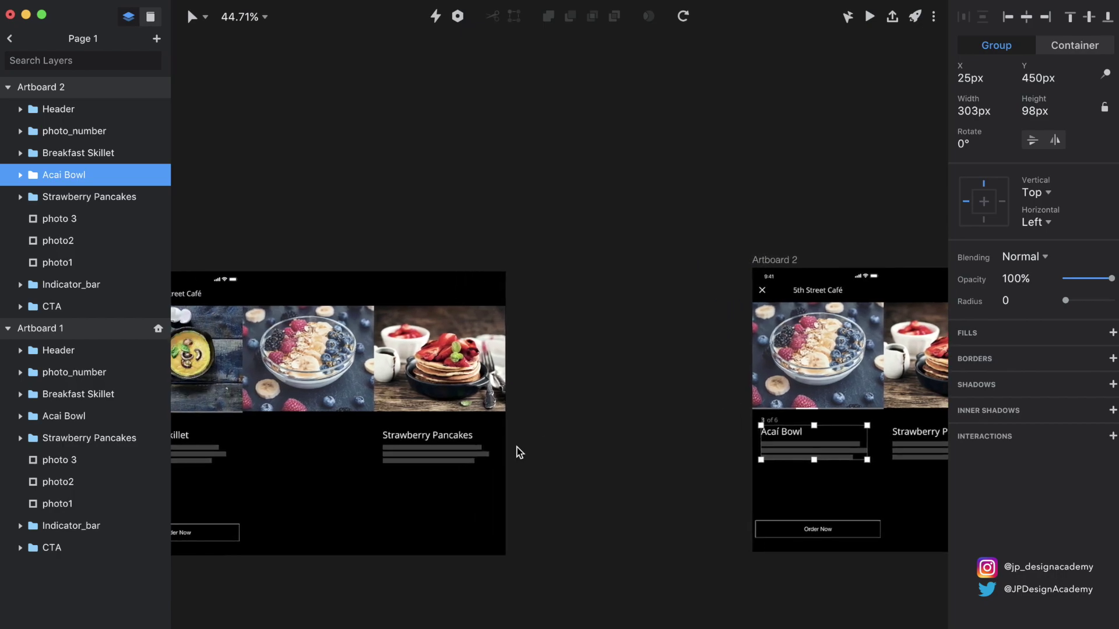
click(283, 444)
click(826, 442)
scroll(768, 460, right, 2)
scroll(768, 460, left, 3)
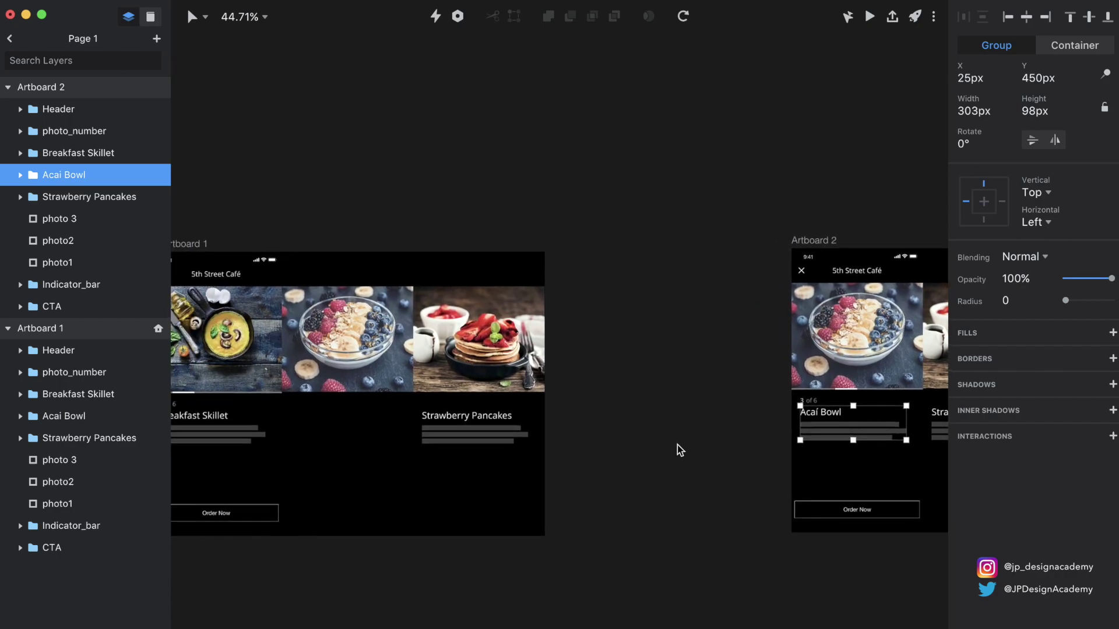
scroll(677, 445, down, 3)
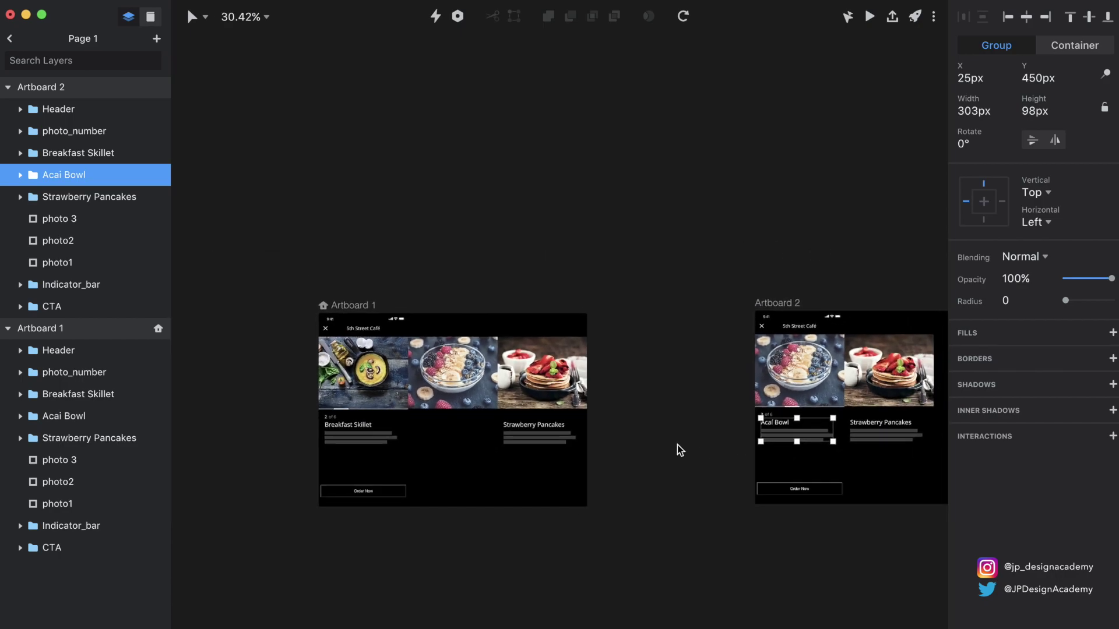
click(370, 431)
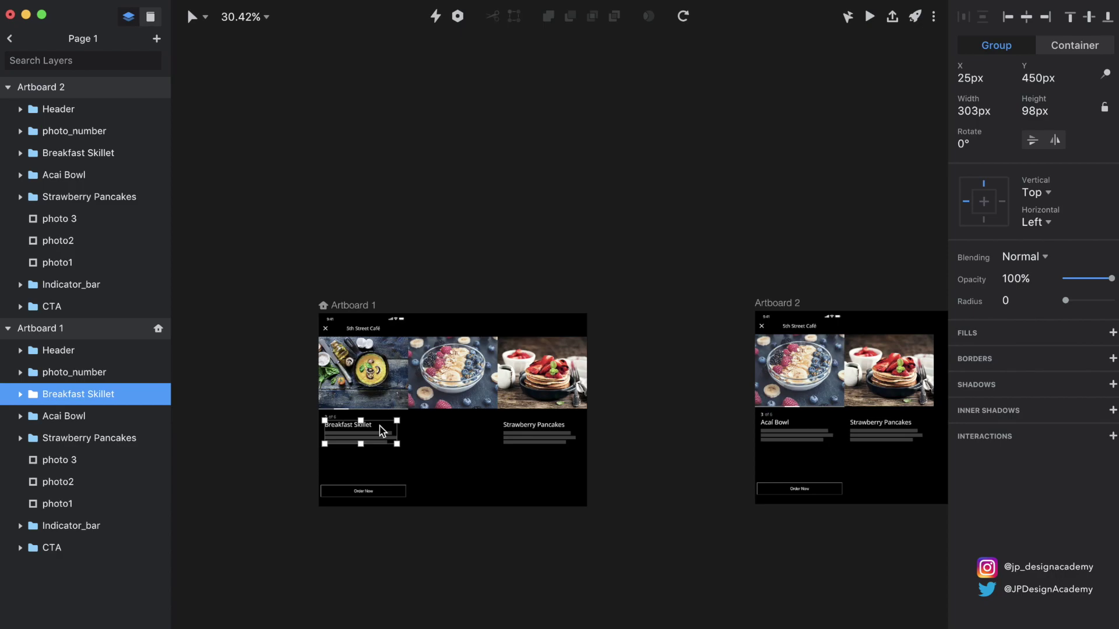
click(773, 305)
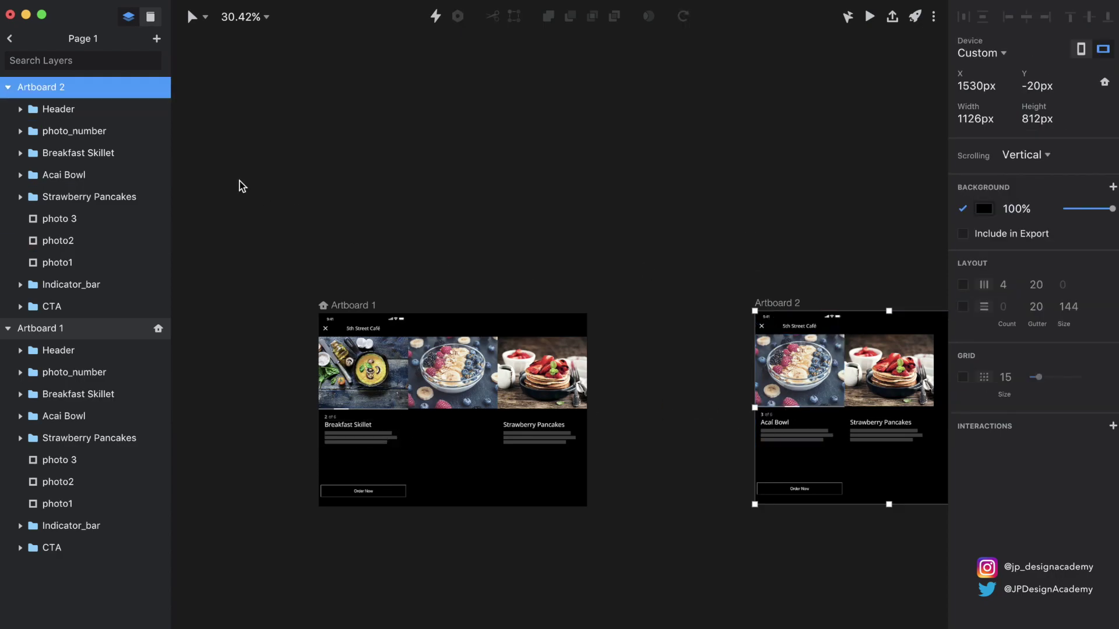
click(92, 154)
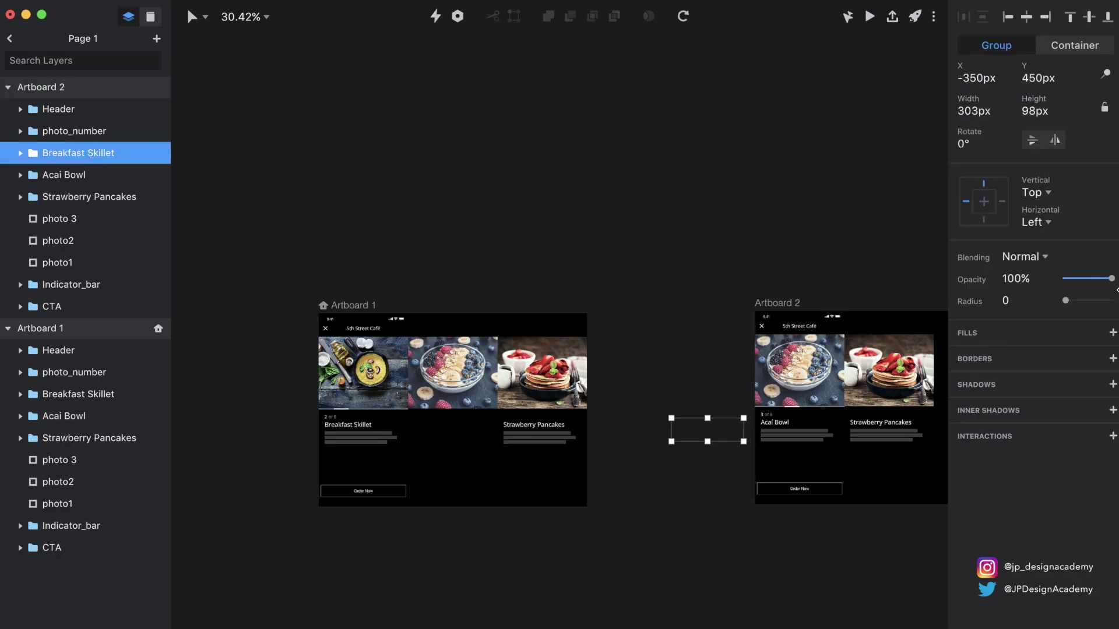
drag(1109, 279, 1065, 280)
- Move Artboard 2 next to Artboard 1 at X 970px
click(719, 310)
scroll(716, 312, up, 5)
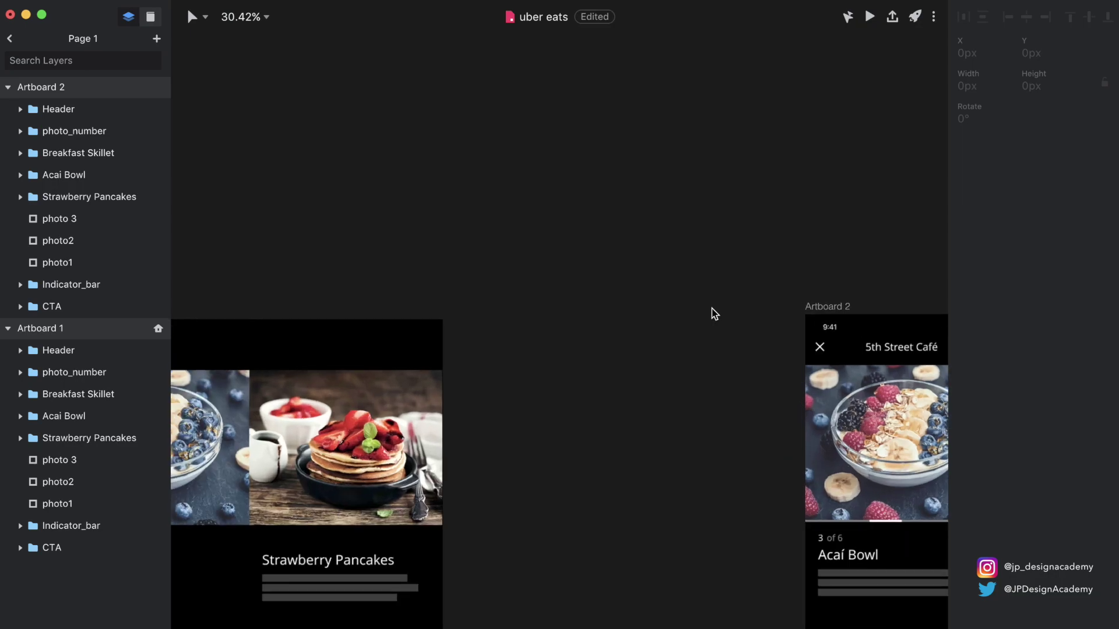
scroll(713, 313, down, 5)
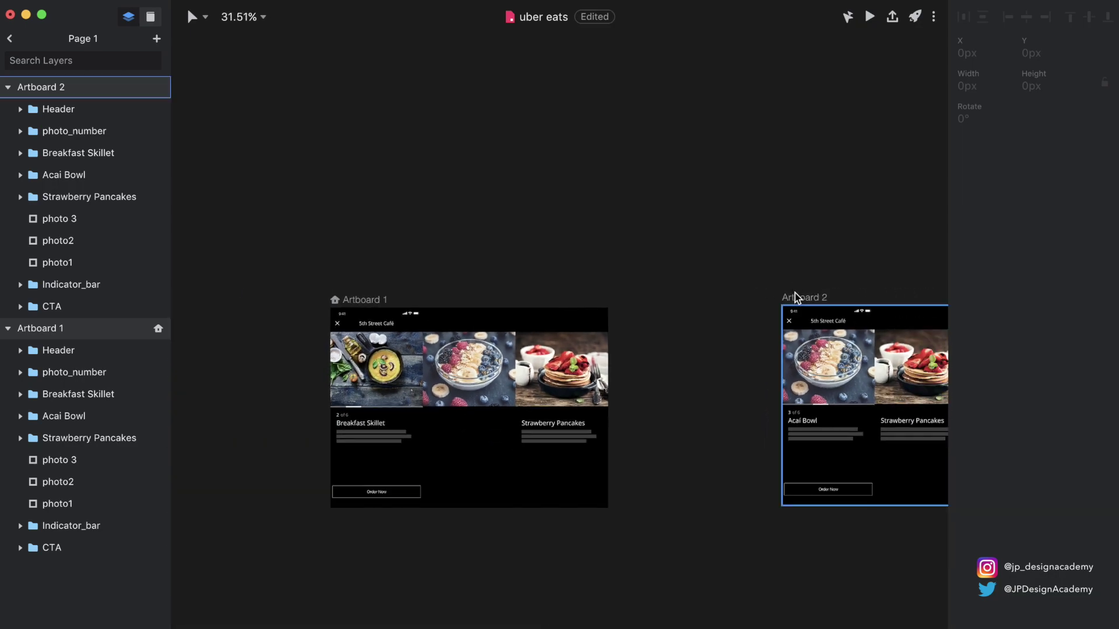
drag(795, 295, 658, 300)
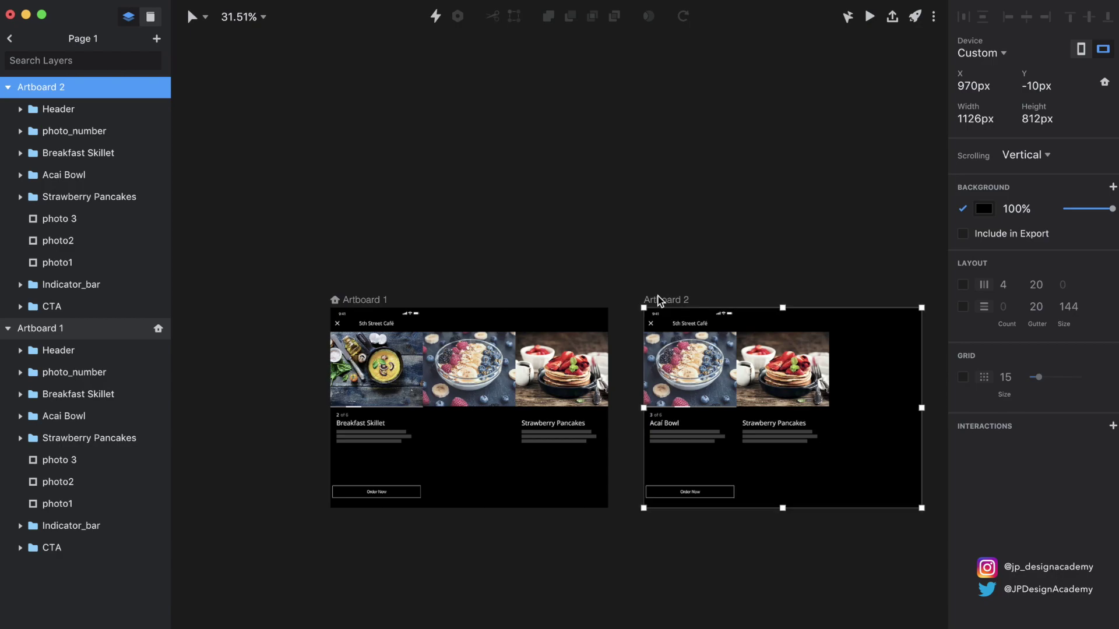
click(694, 559)
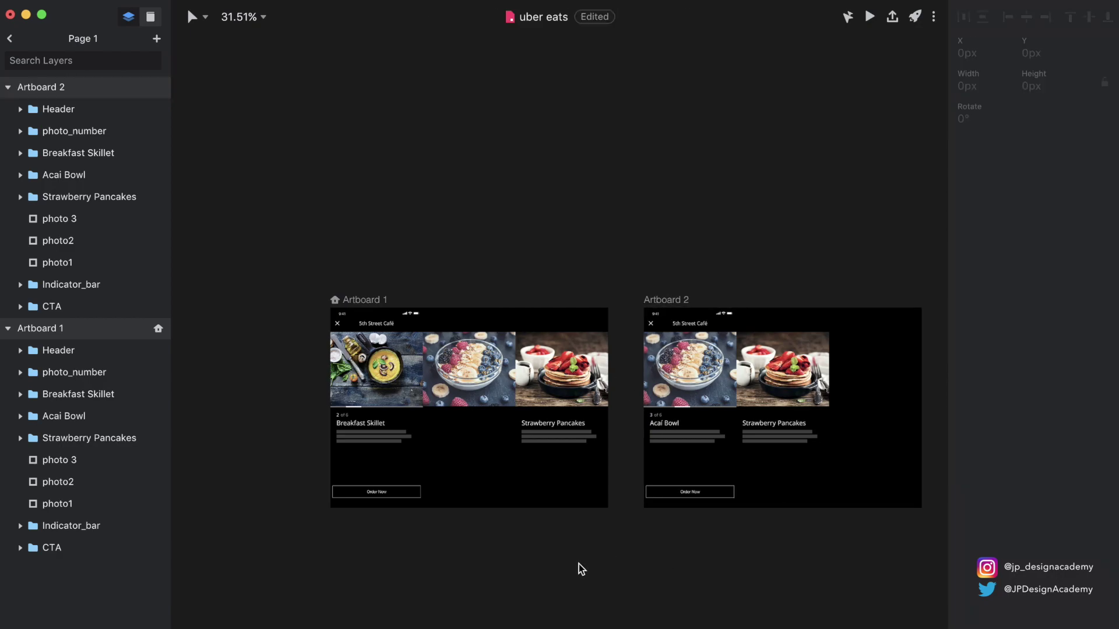
- Link Artboard 1's Breakfast Skillet photo to Artboard 2 on Swipe Left with 0.3s Motion, then preview
click(366, 347)
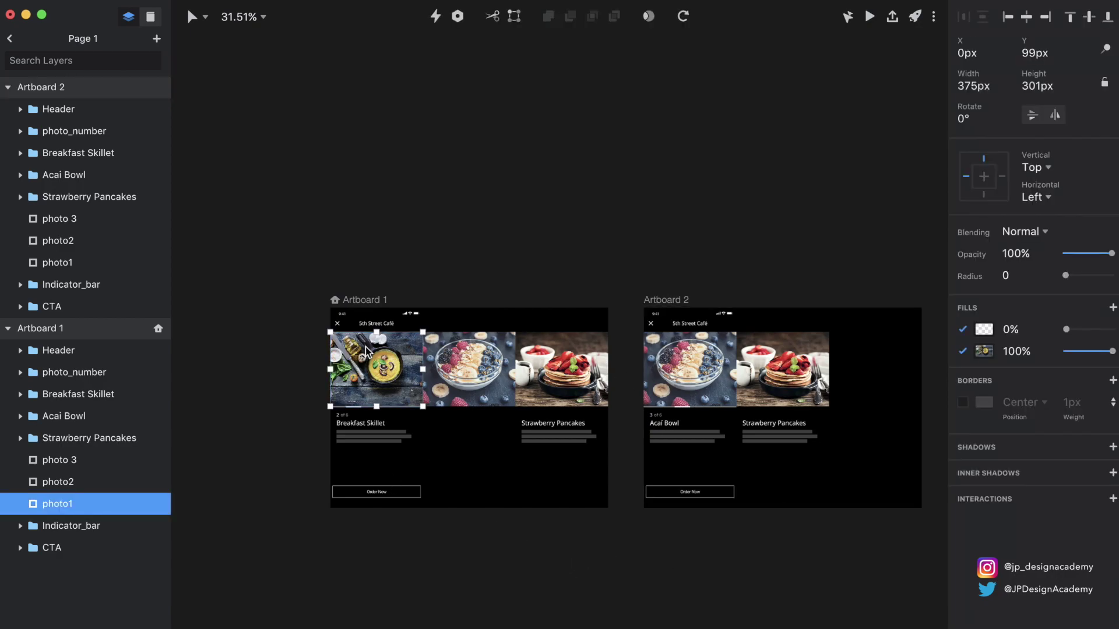
scroll(365, 347, right, 2)
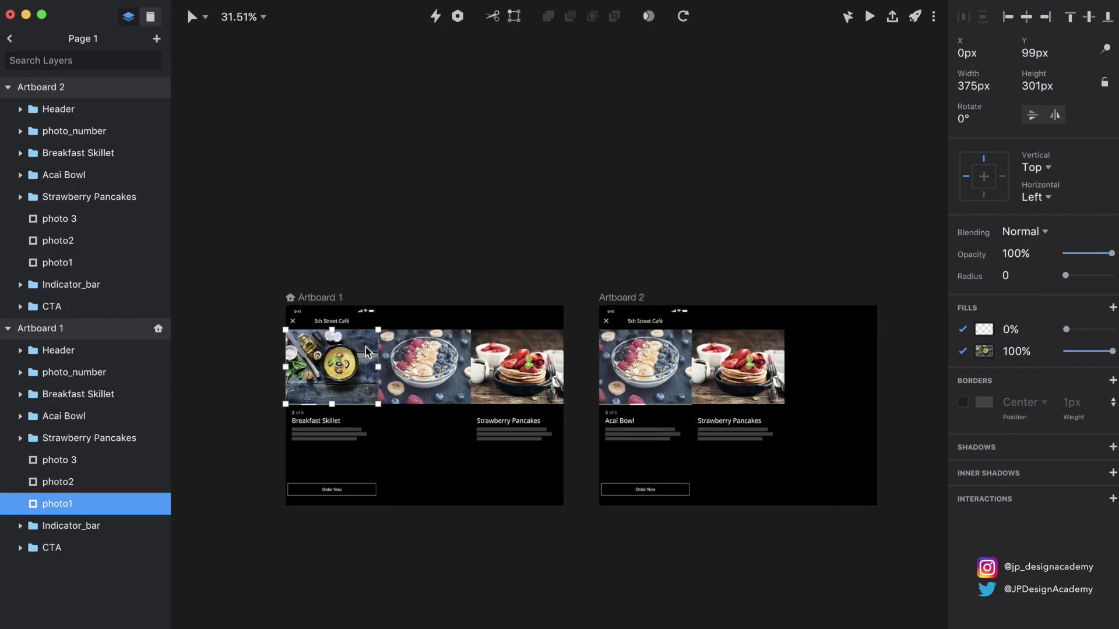
key(w)
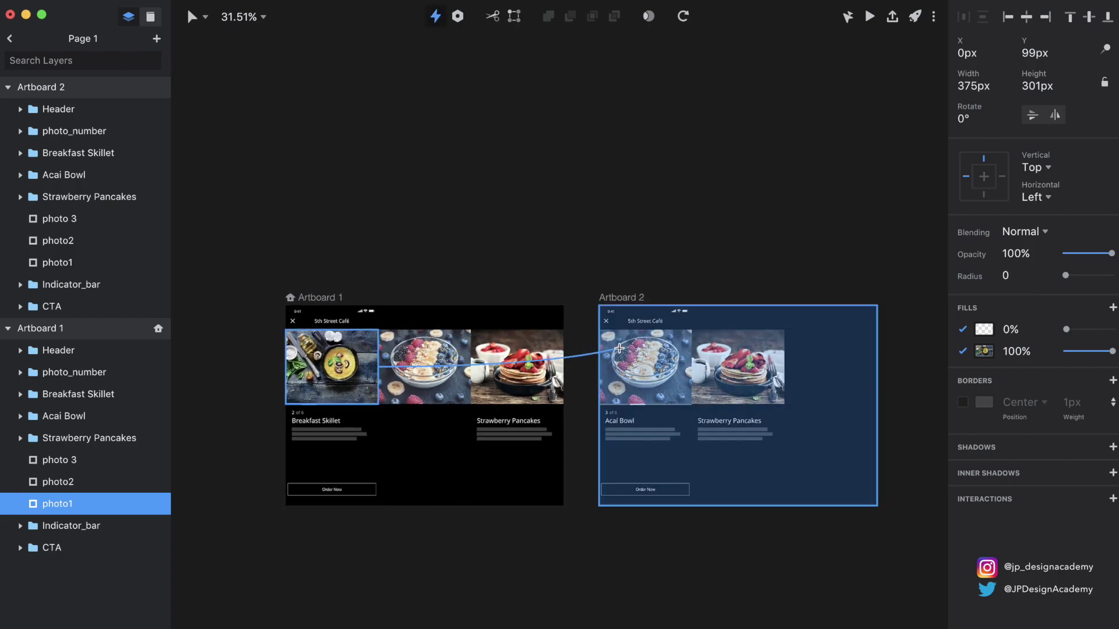
click(620, 345)
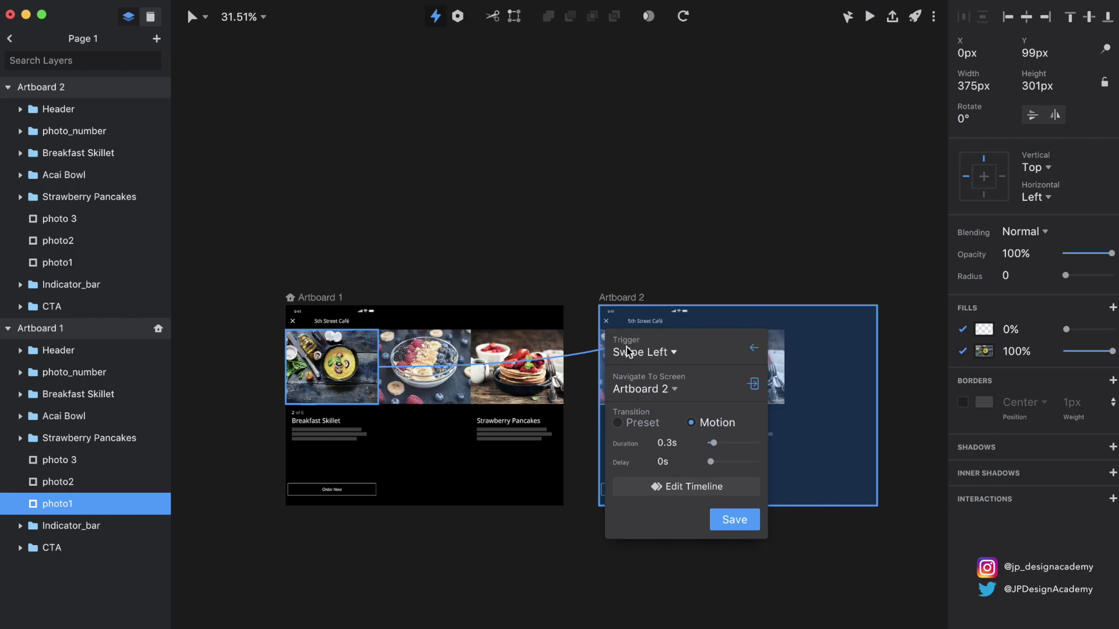
click(673, 353)
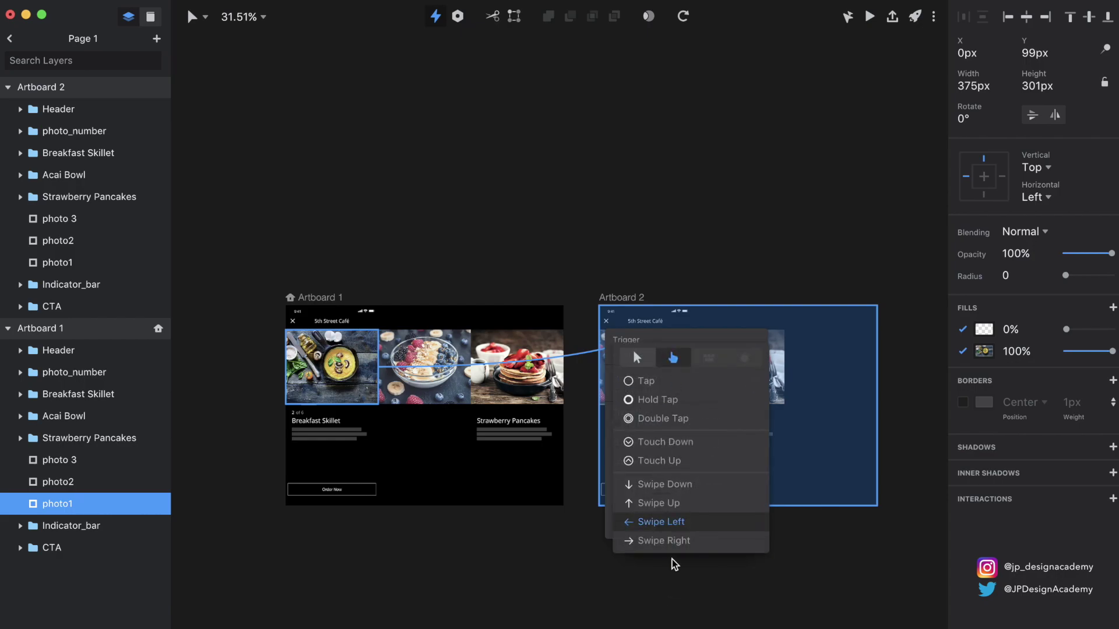
click(690, 522)
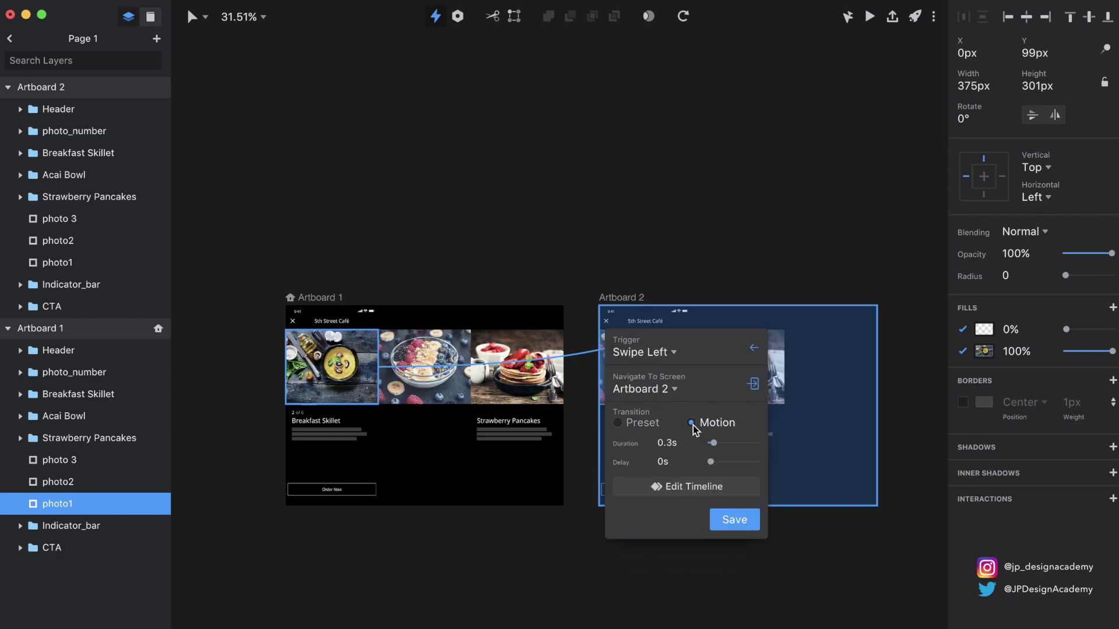
click(722, 520)
click(869, 16)
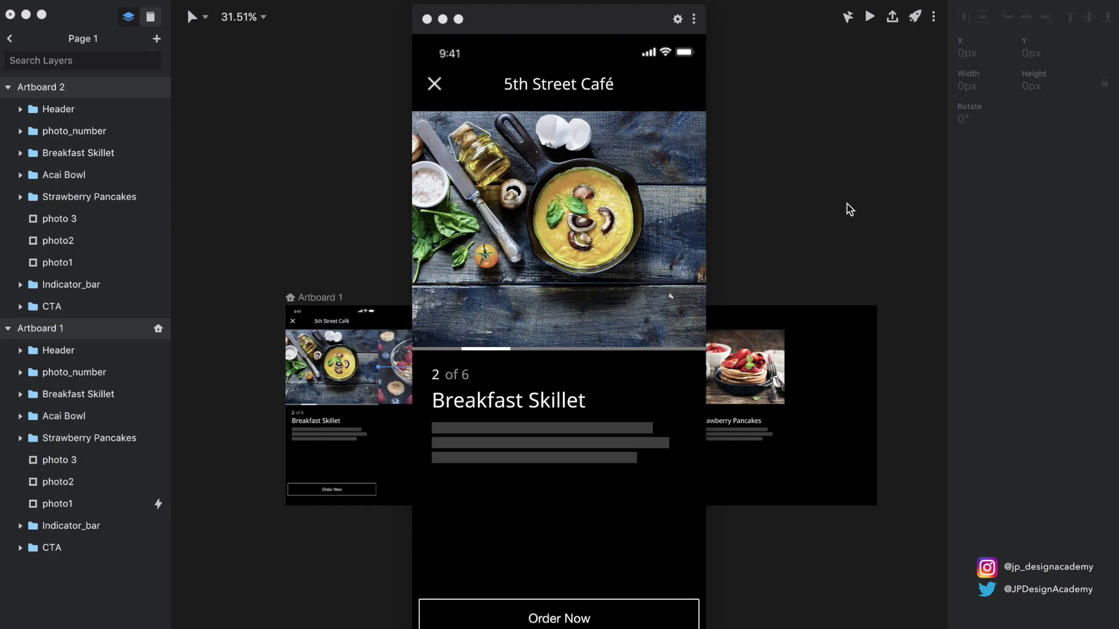
- Swipe from Breakfast Skillet to Acaí Bowl in the preview, restart from home, and swipe again
click(669, 240)
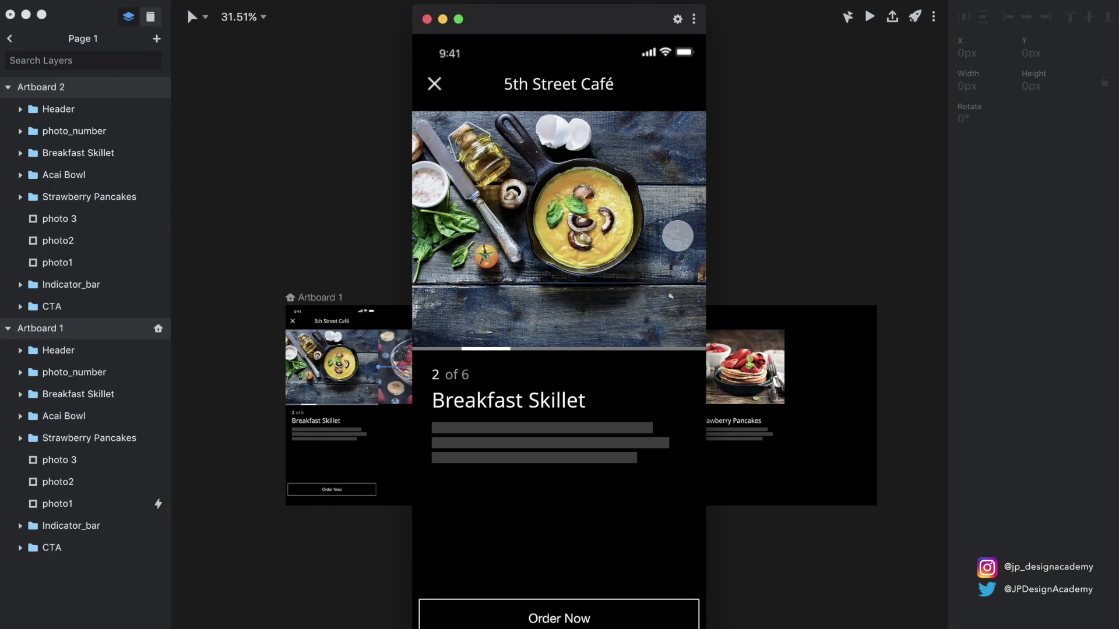
drag(678, 236, 614, 293)
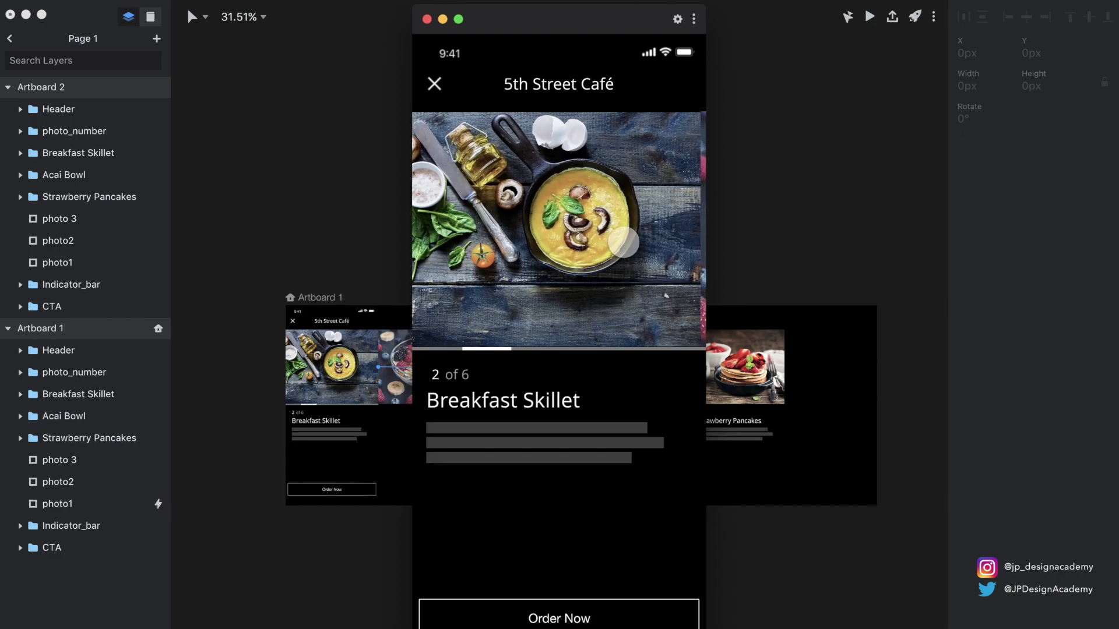
drag(589, 247, 412, 336)
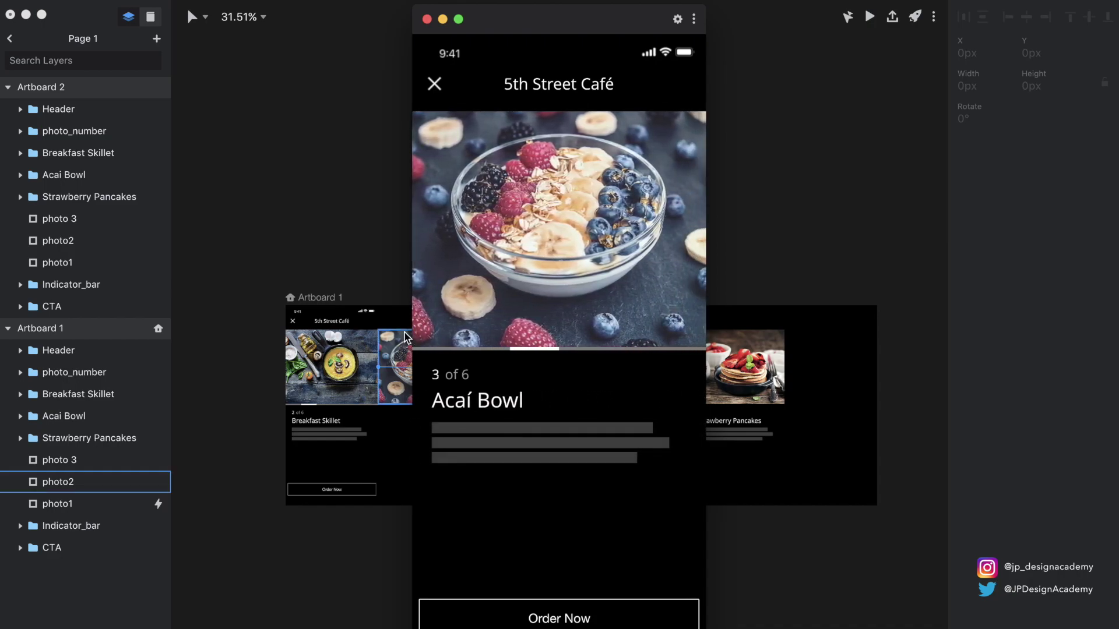
click(694, 18)
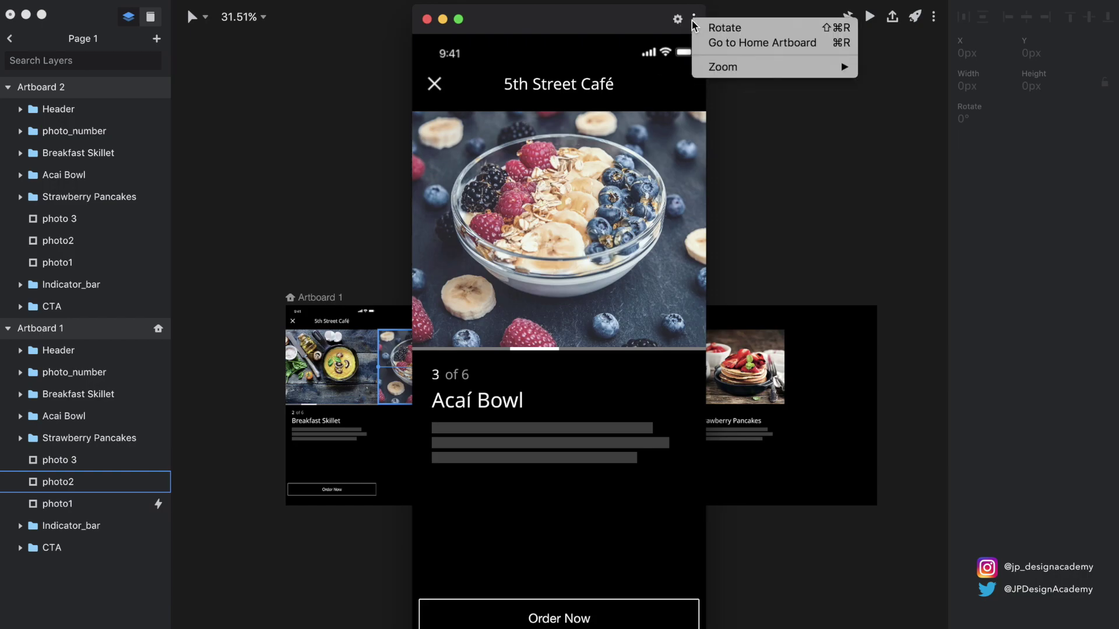
click(717, 43)
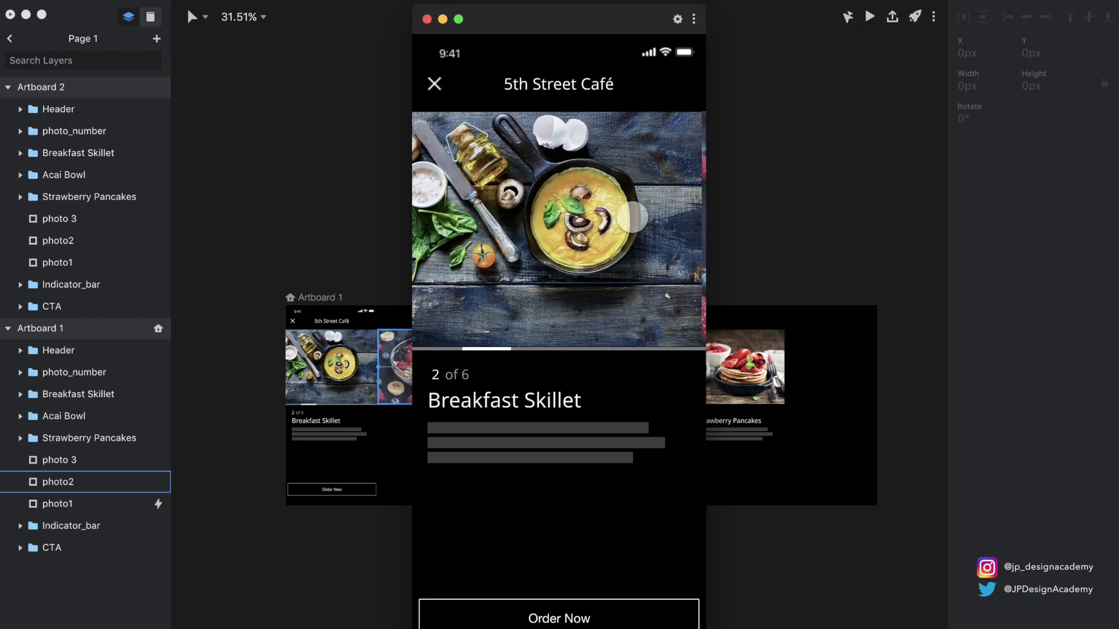
drag(632, 217, 442, 243)
drag(687, 251, 414, 263)
- Repeat the home-artboard reset and swipe to Acaí Bowl, then close the preview
click(694, 20)
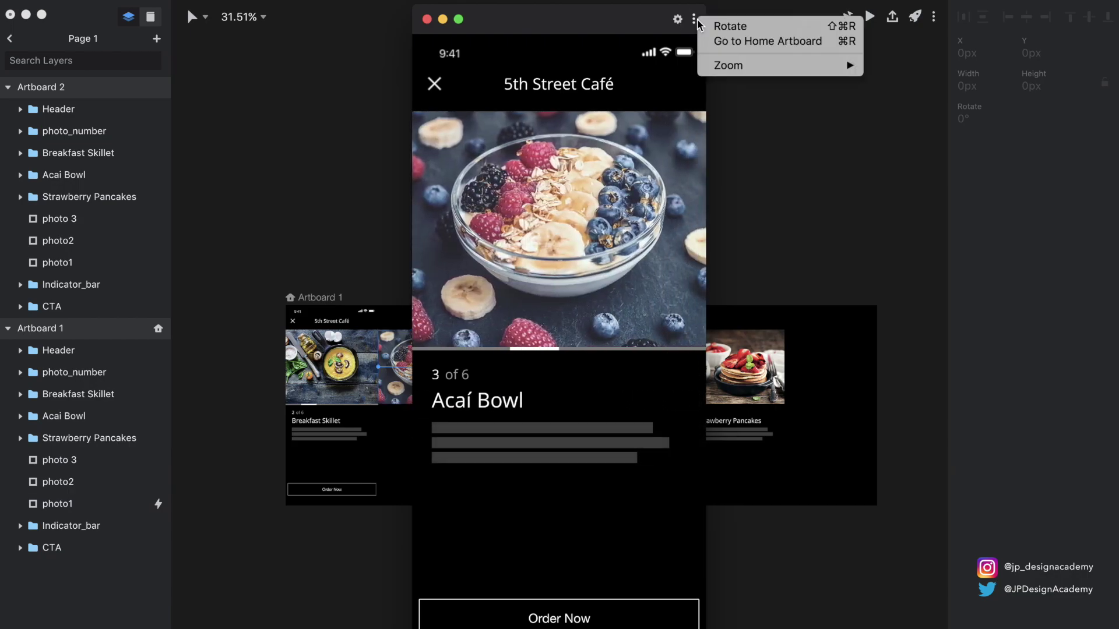
click(734, 42)
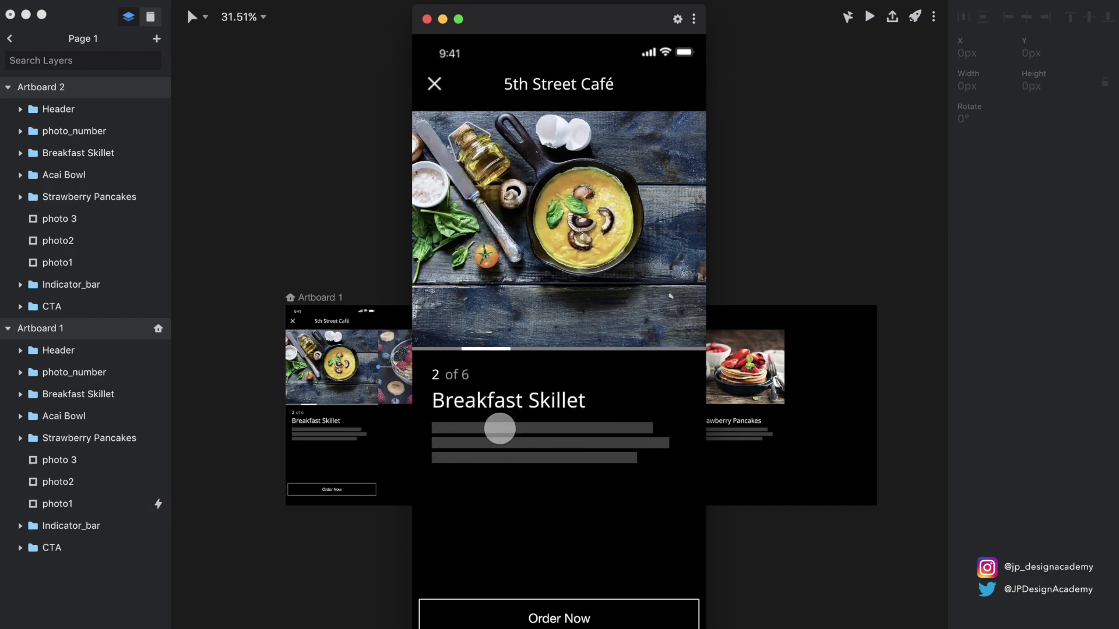
drag(671, 217, 527, 243)
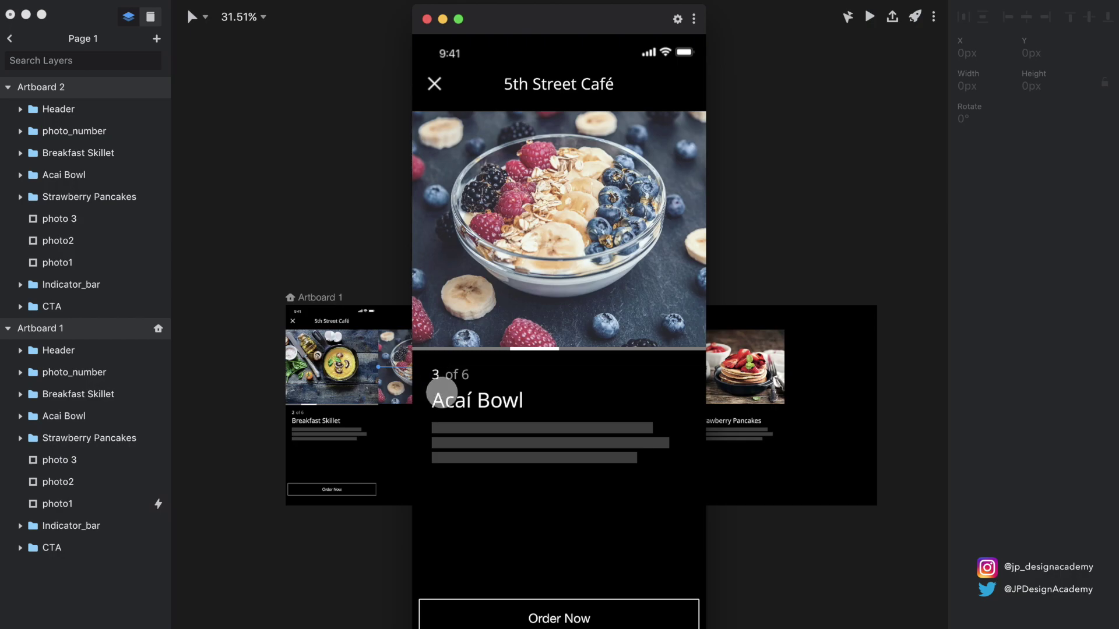
click(694, 19)
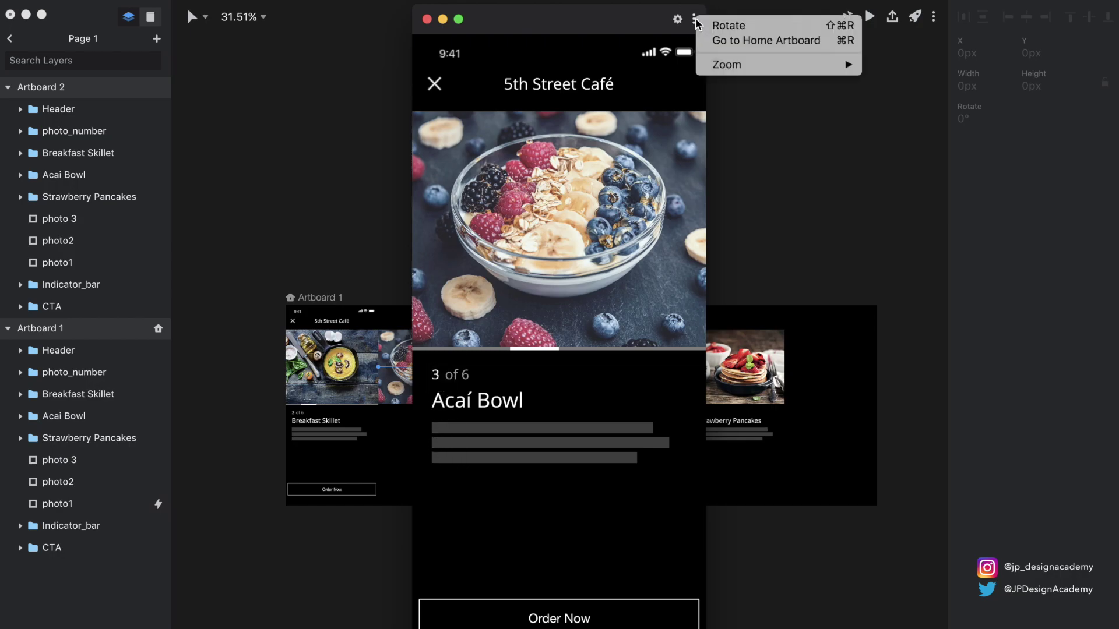
click(732, 40)
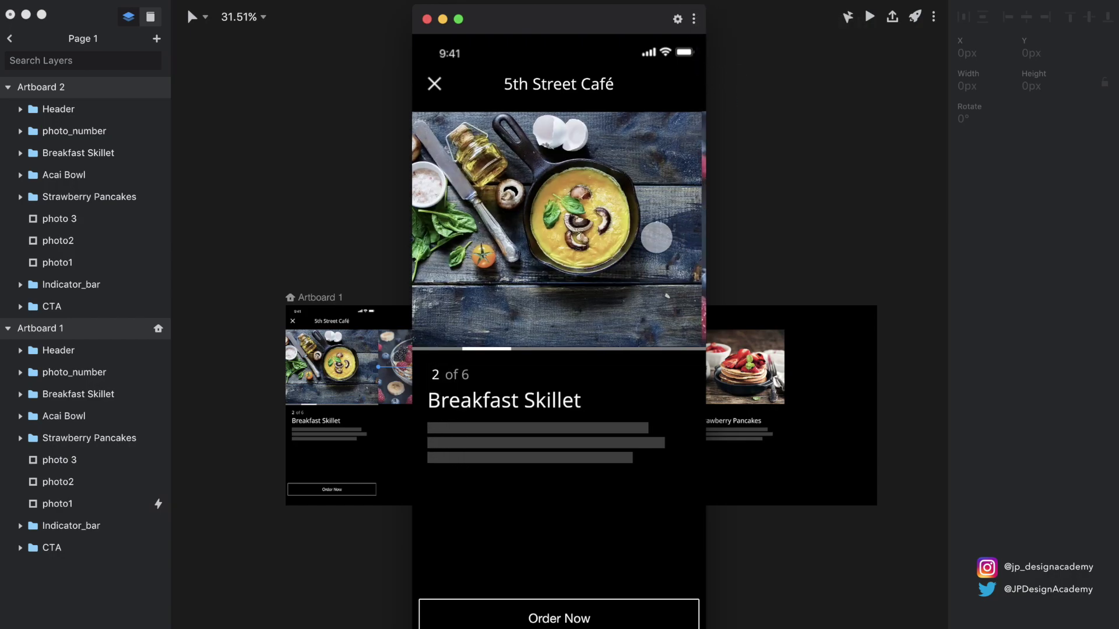
drag(657, 238, 464, 249)
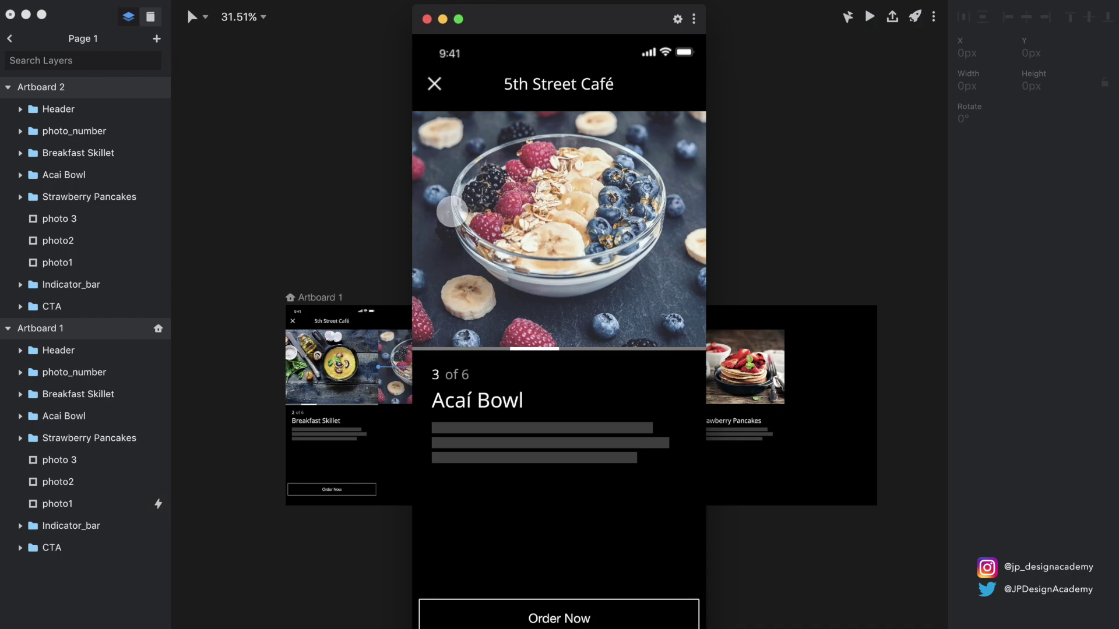
click(427, 18)
- Link Artboard 2's Acaí Bowl photo back to Artboard 1
scroll(609, 356, up, 5)
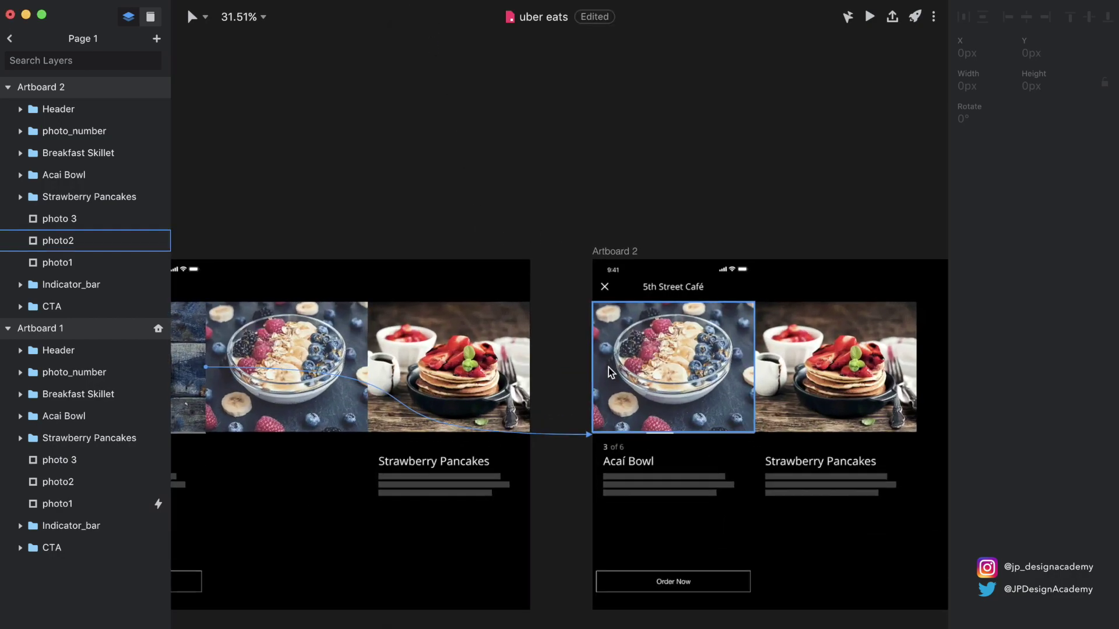
click(649, 356)
scroll(648, 355, right, 3)
scroll(649, 355, down, 1)
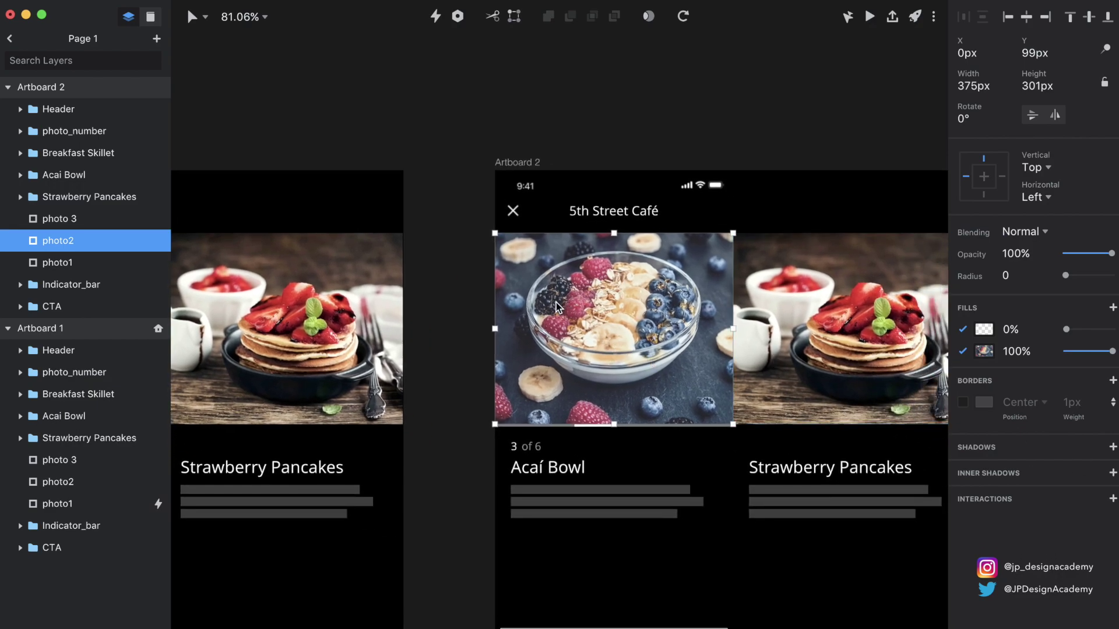
key(c)
click(306, 295)
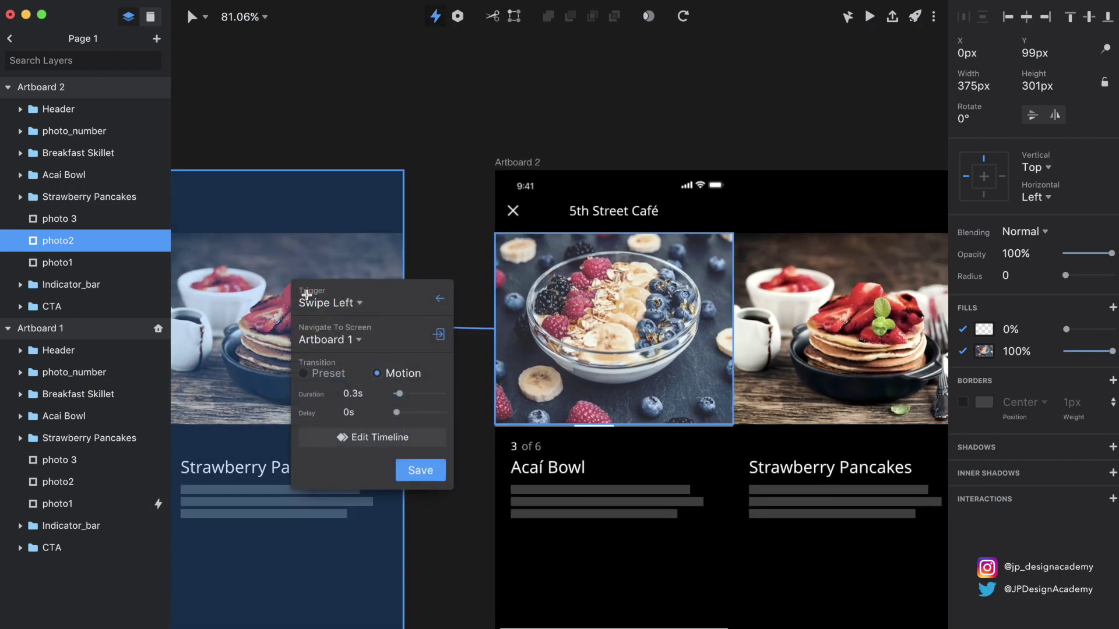
- Make the link trigger Swipe Right, save it, and start the prototype preview
click(345, 304)
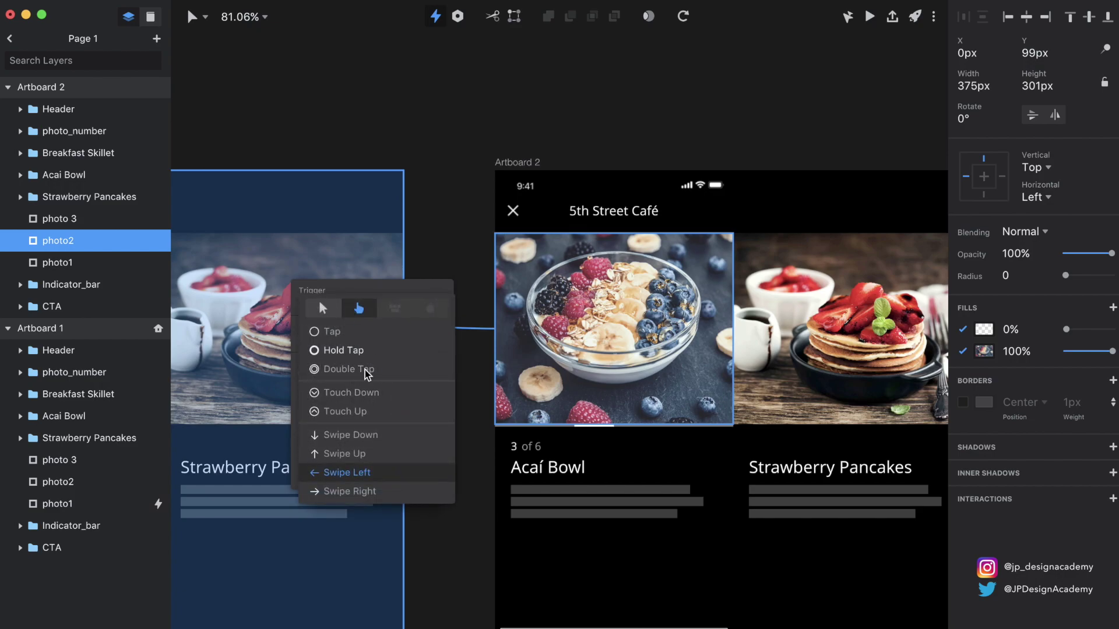
click(356, 491)
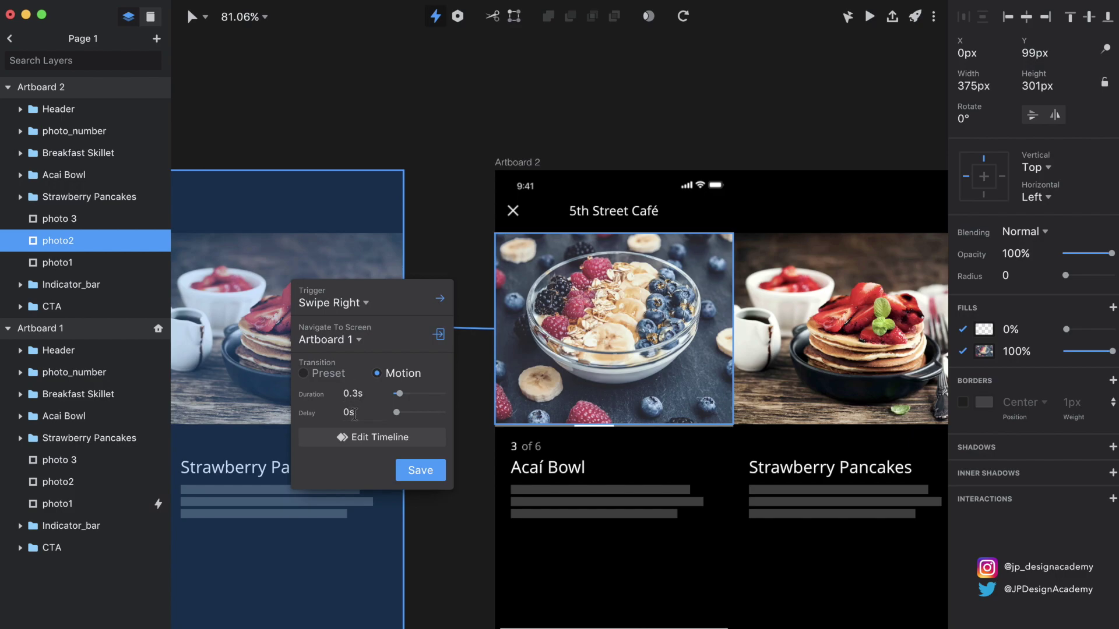
click(415, 469)
click(869, 16)
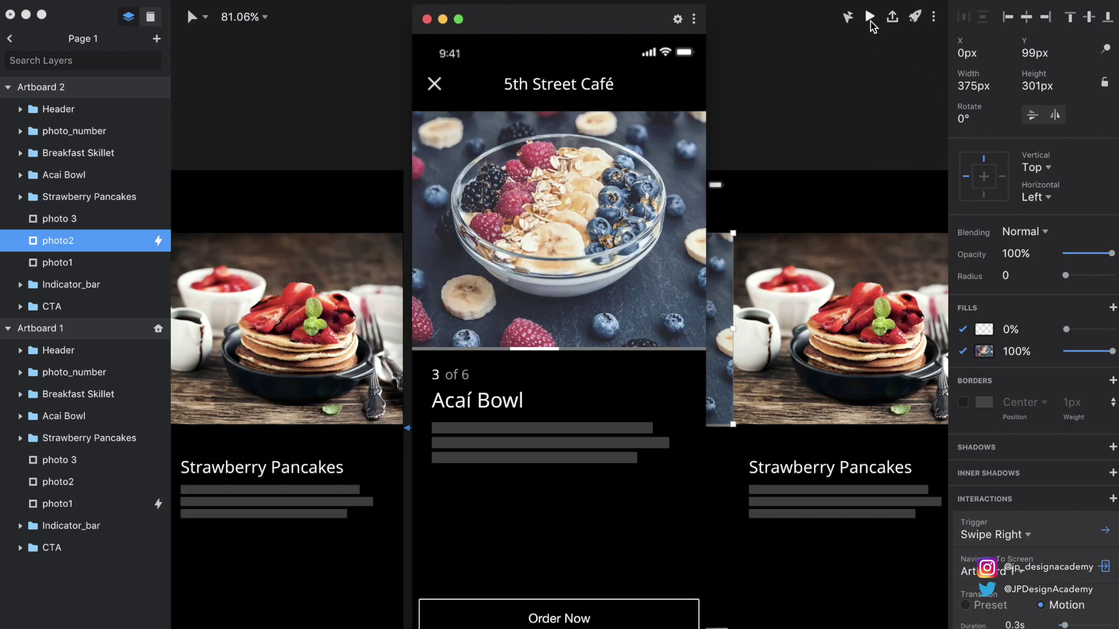
- Swipe right in the preview to go back from Acaí Bowl to Breakfast Skillet
drag(466, 224, 639, 170)
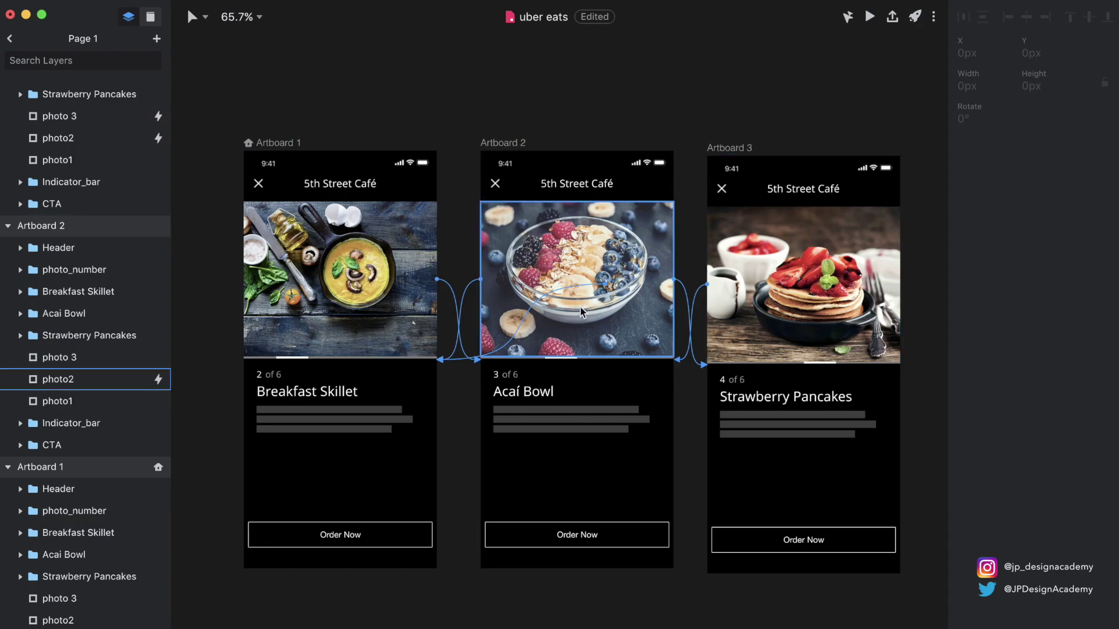
- Preview the prototype, swiping from Breakfast Skillet through Acaí Bowl to Strawberry Pancakes and back
click(871, 16)
drag(637, 226, 437, 225)
drag(666, 227, 638, 243)
drag(493, 243, 463, 233)
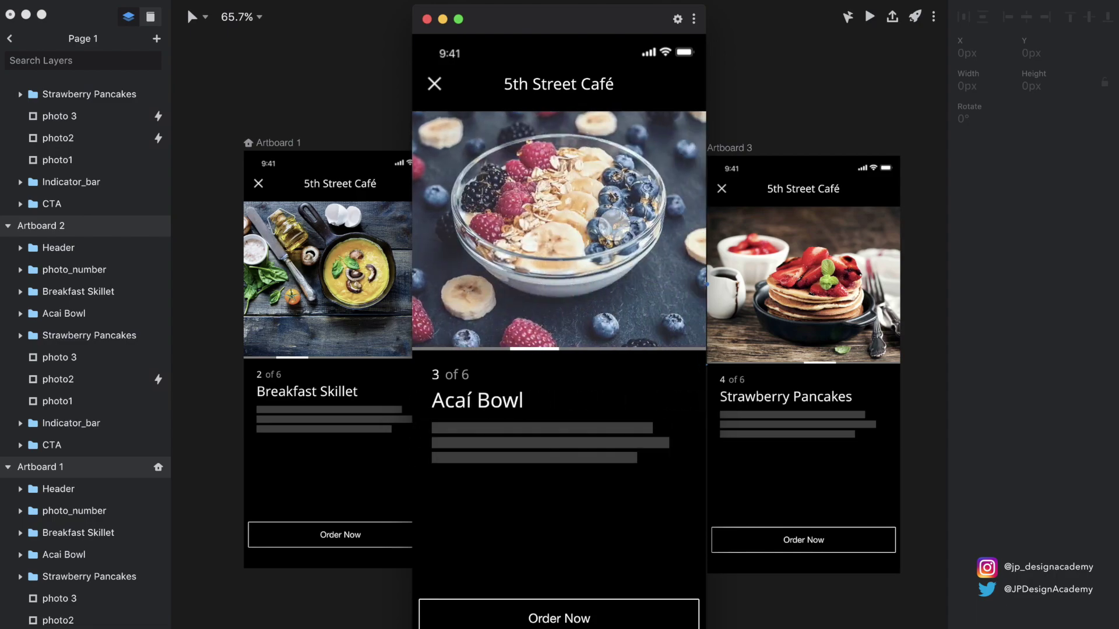
mouse_move(676, 216)
mouse_down()
mouse_move(536, 217)
mouse_move(676, 214)
mouse_up()
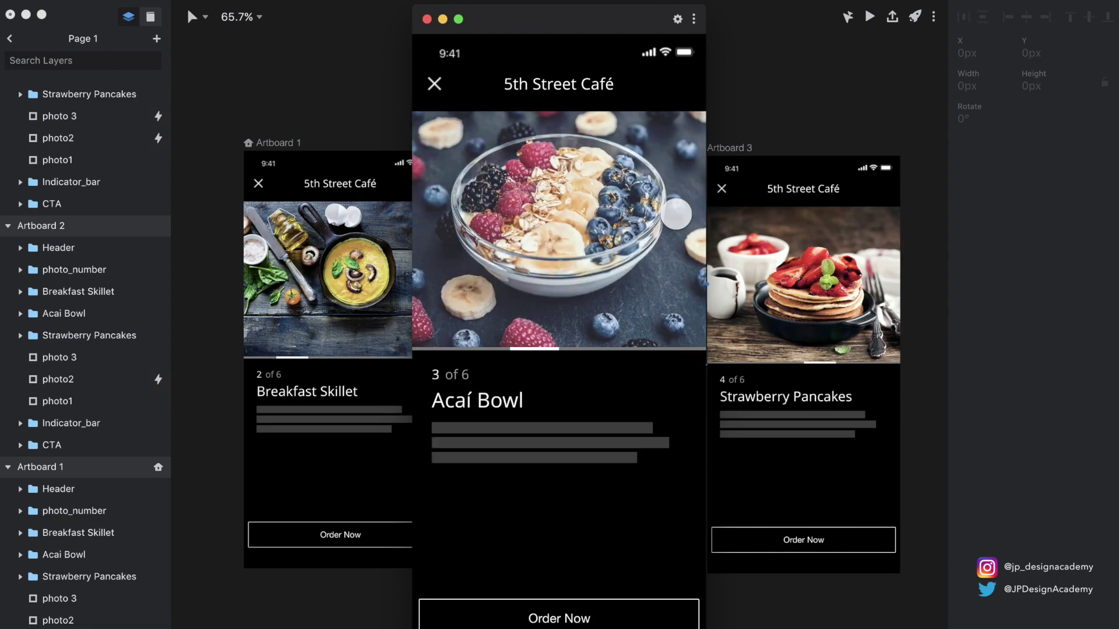